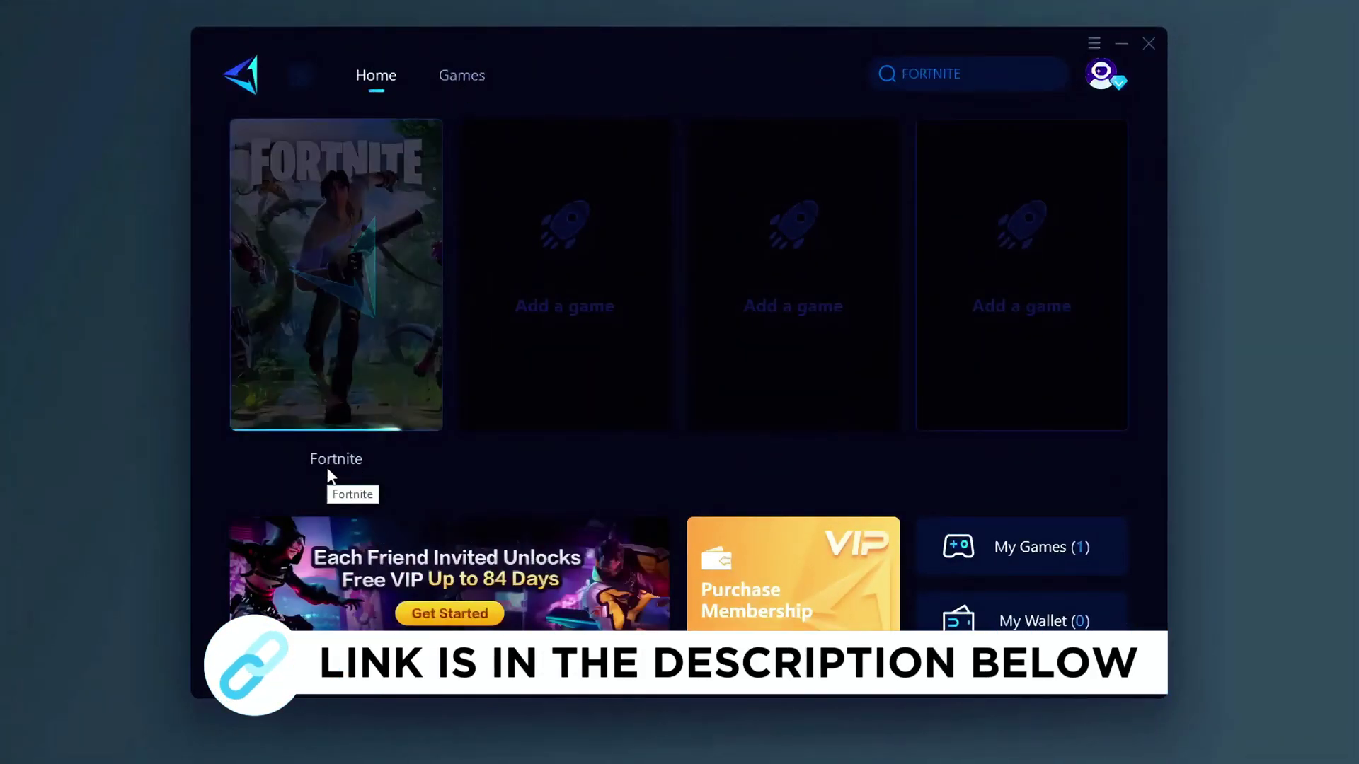
# - Boost Fortnite in GearUP Booster, then follow the GearUp link in the video description
pyautogui.click(328, 467)
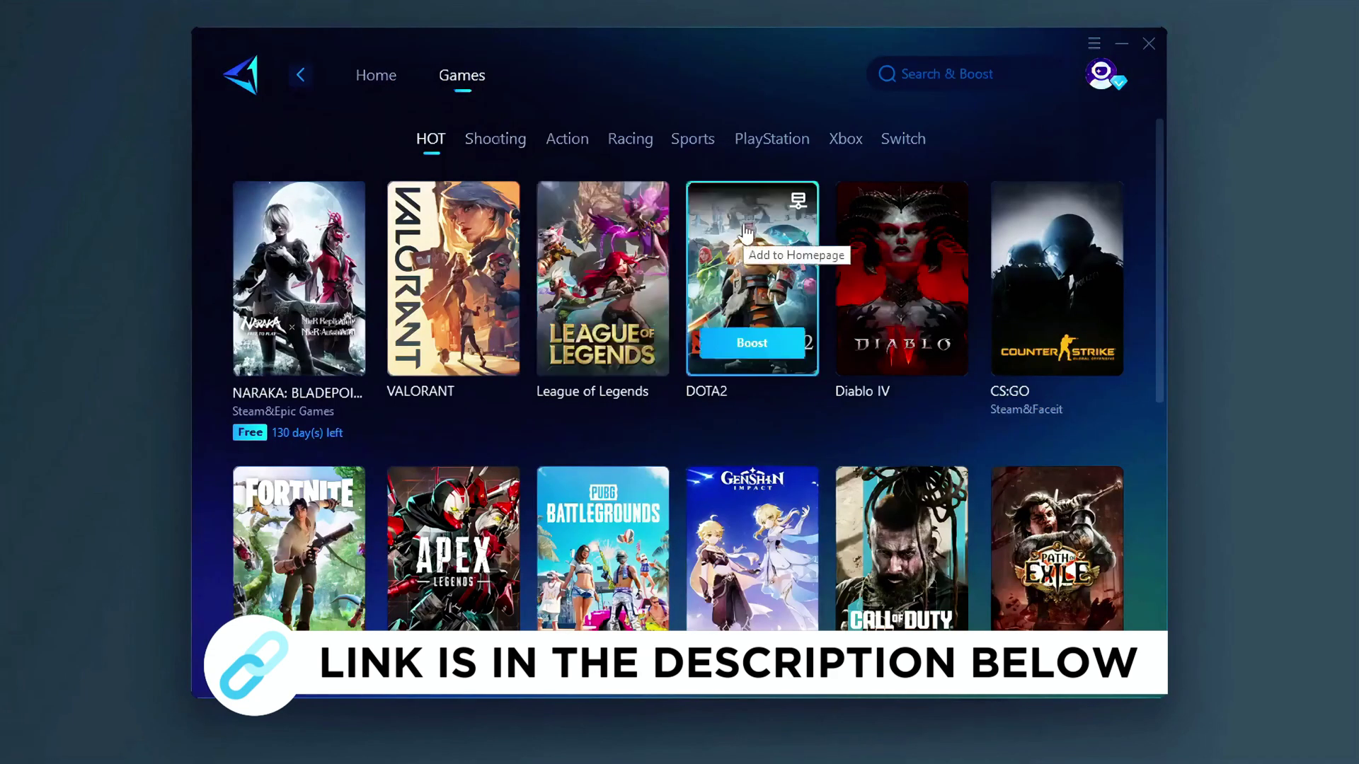
pyautogui.scroll(-2, 737, 303)
pyautogui.scroll(-3, 669, 286)
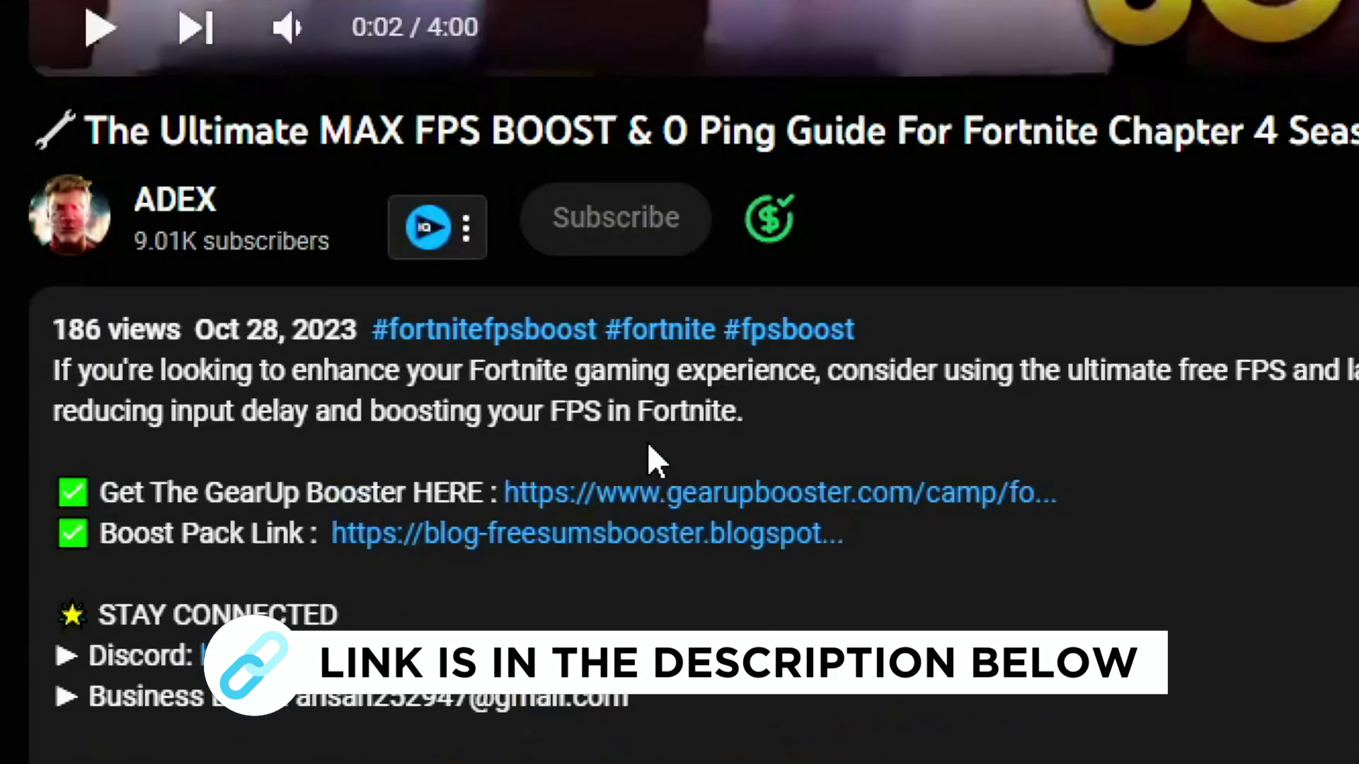
pyautogui.click(705, 487)
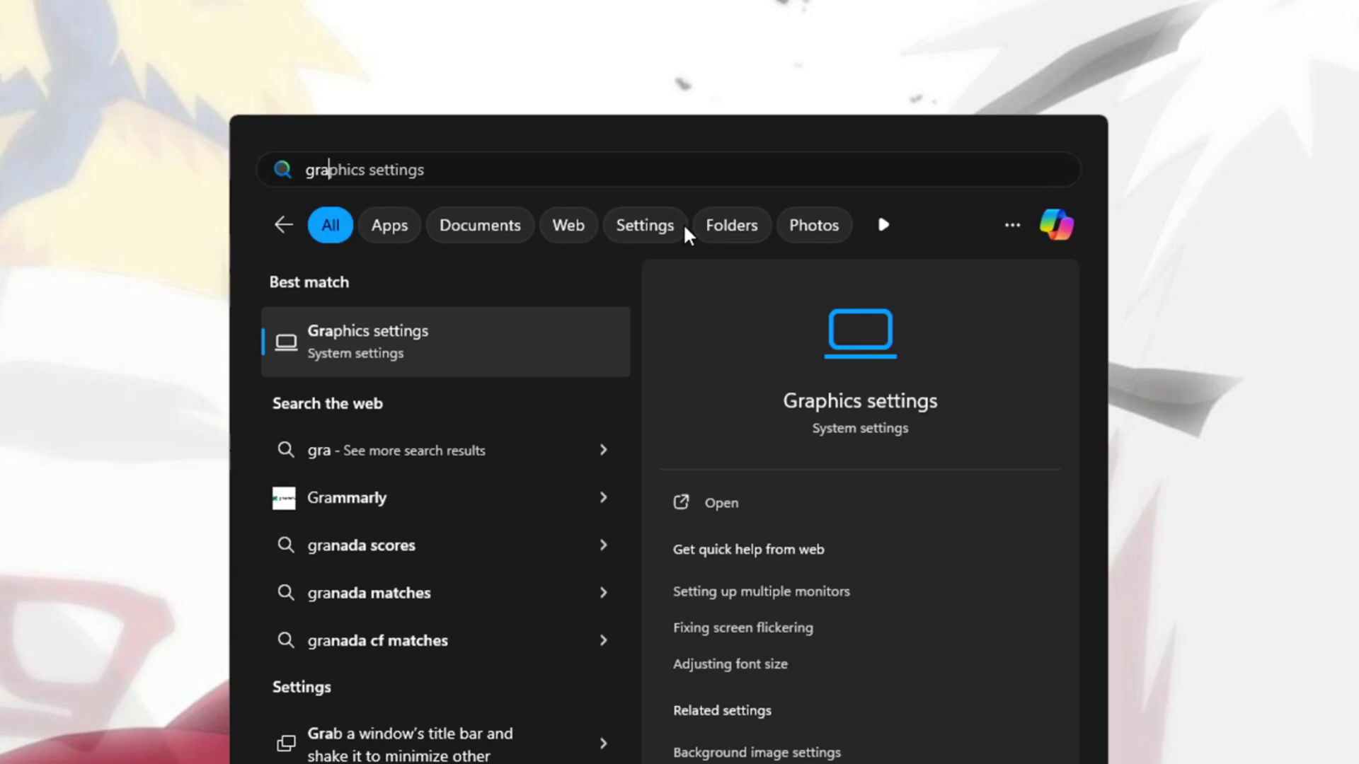
# - Set FortniteLauncher's graphics preference to High performance (GTX 1650 SUPER) and save it
pyautogui.press('Return')
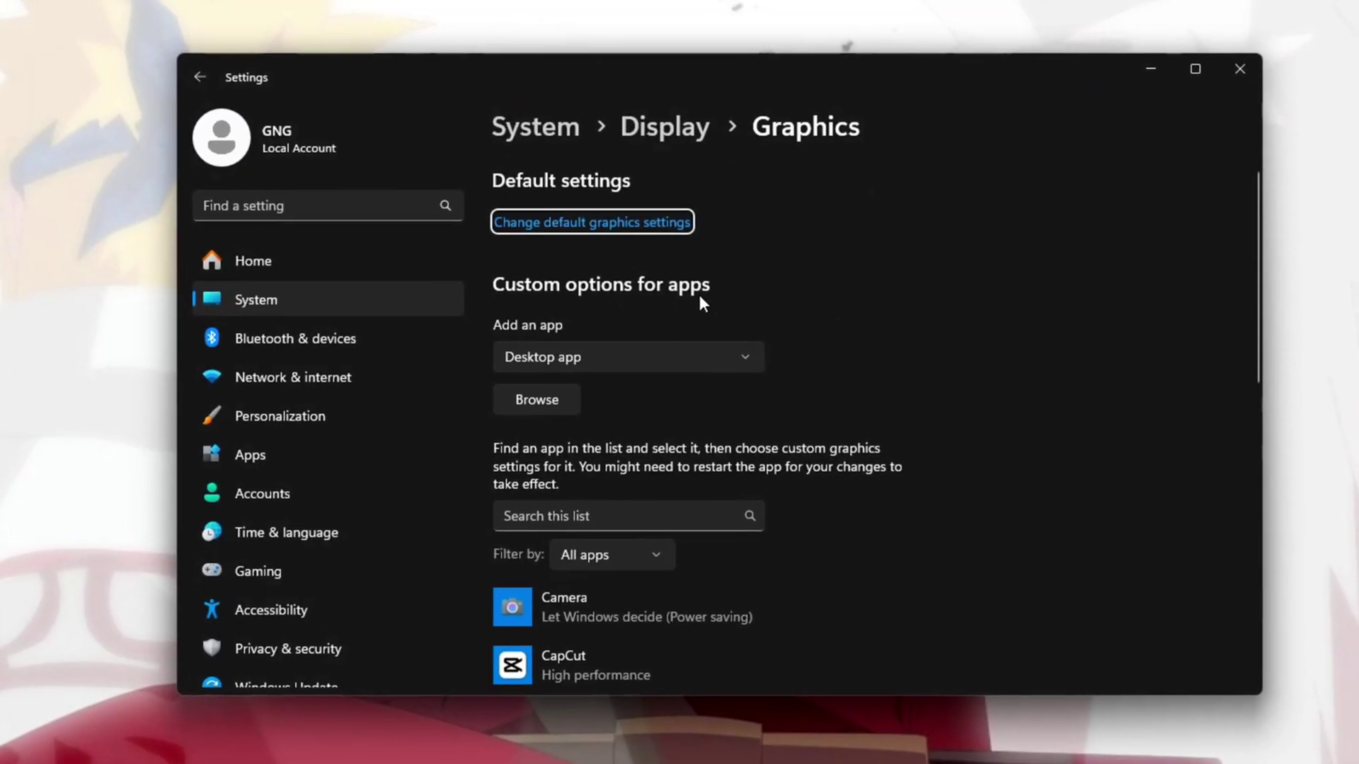
pyautogui.scroll(-2, 870, 319)
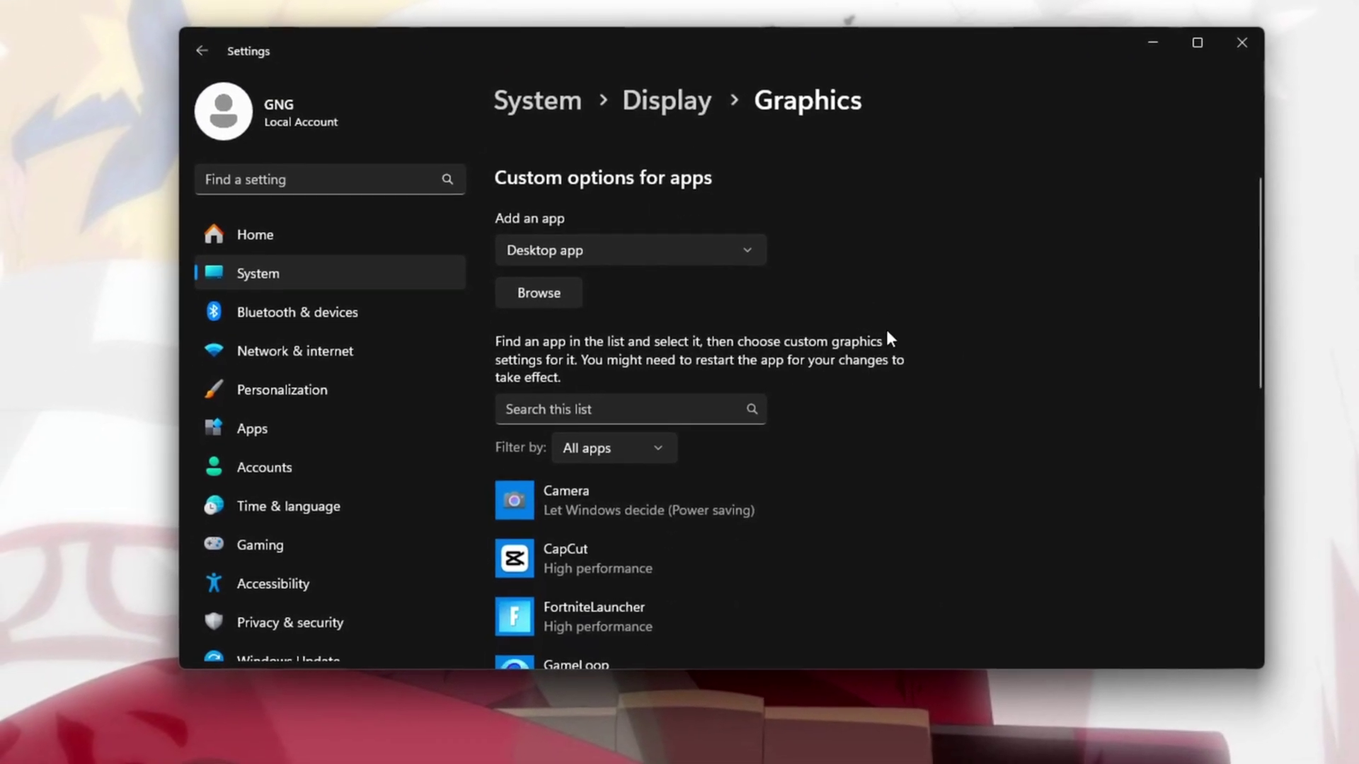
pyautogui.scroll(2, 920, 382)
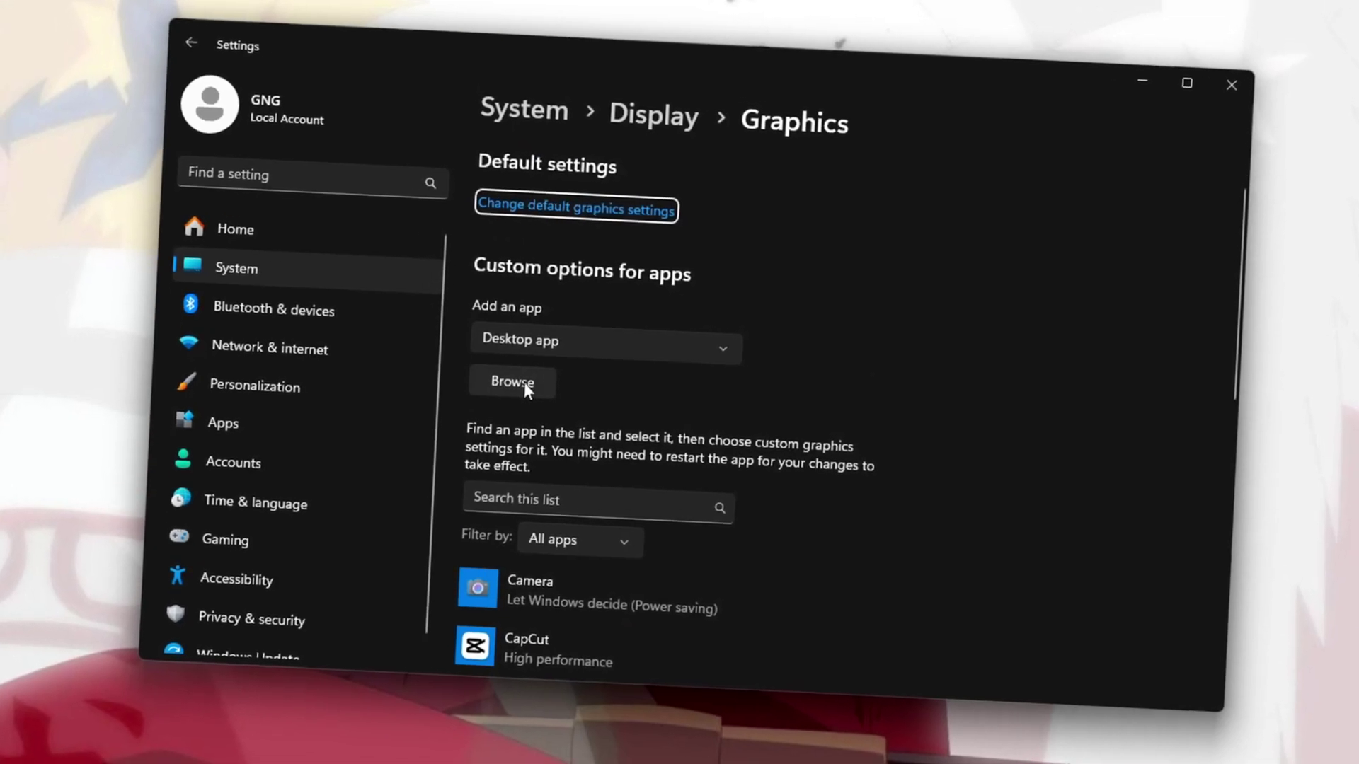
pyautogui.scroll(-3, 538, 393)
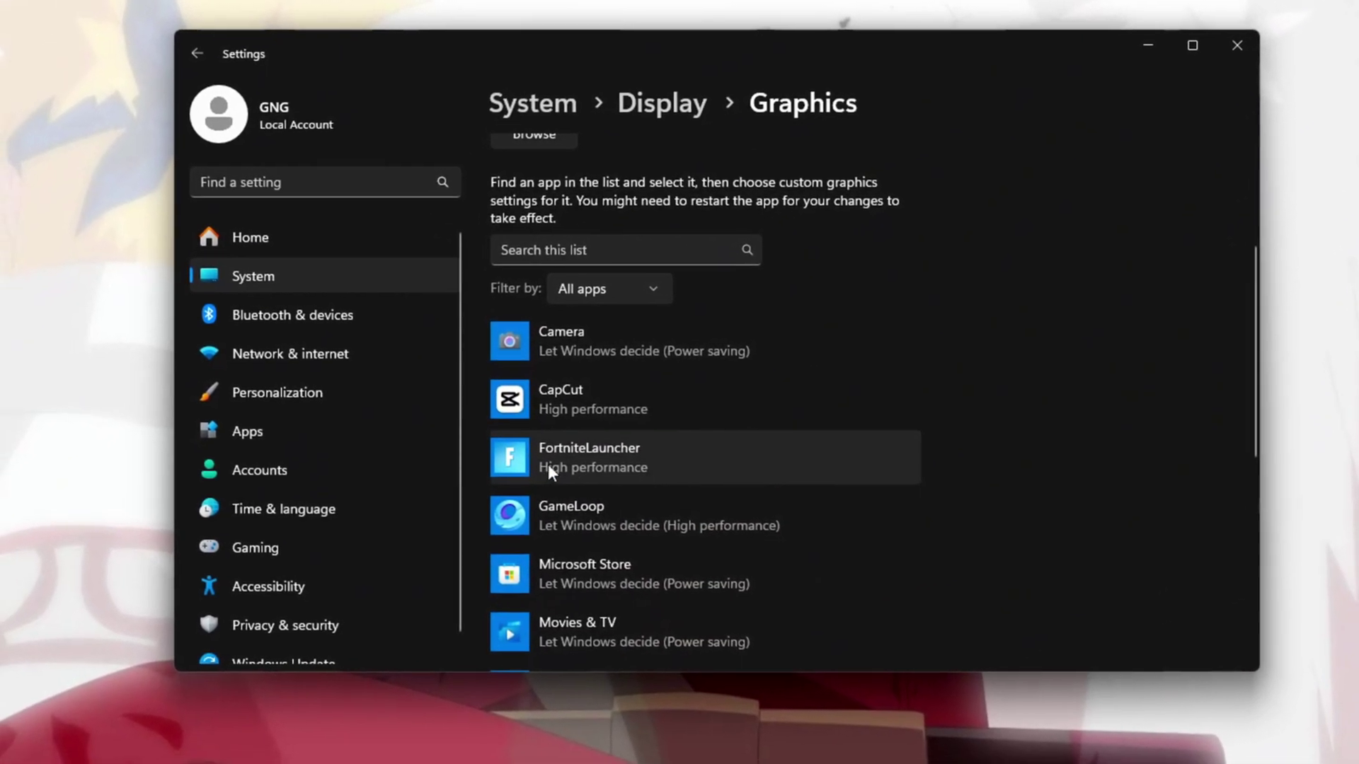
pyautogui.click(548, 465)
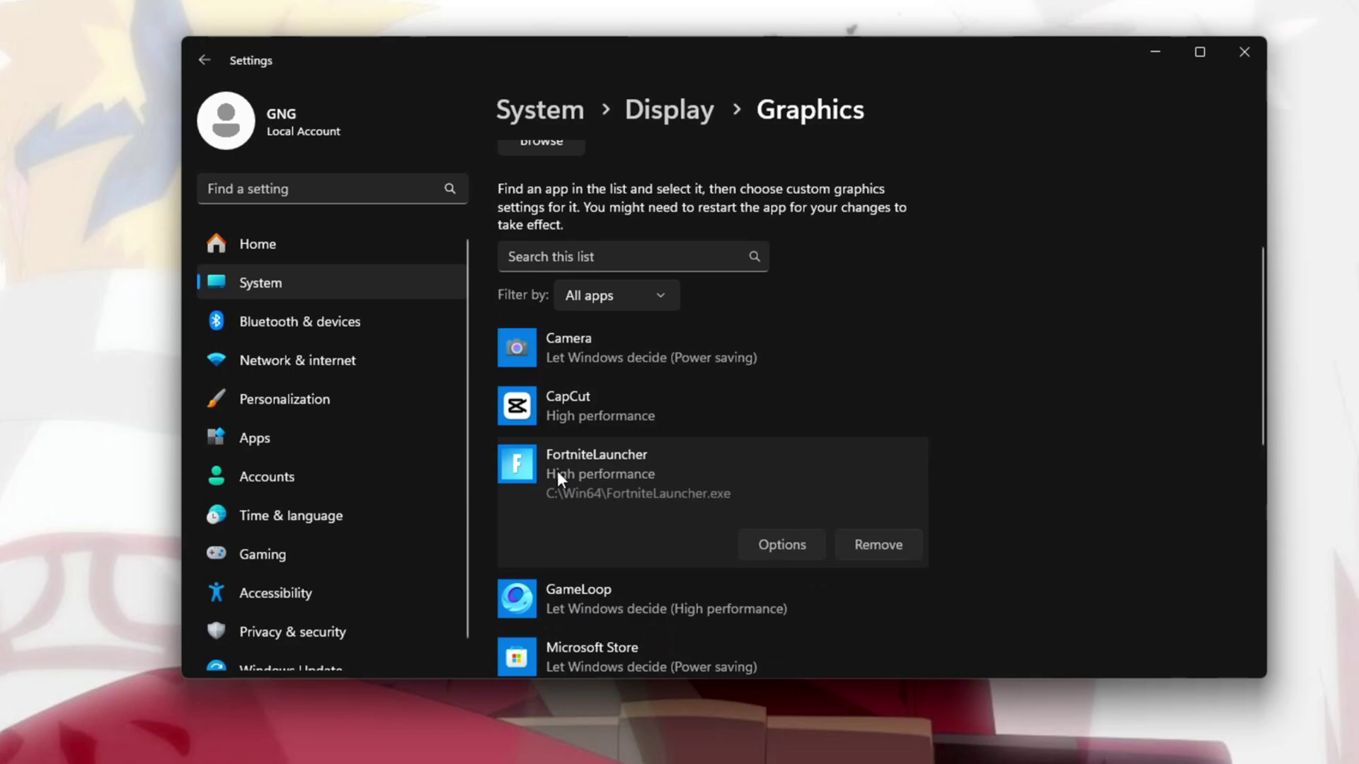
pyautogui.click(771, 555)
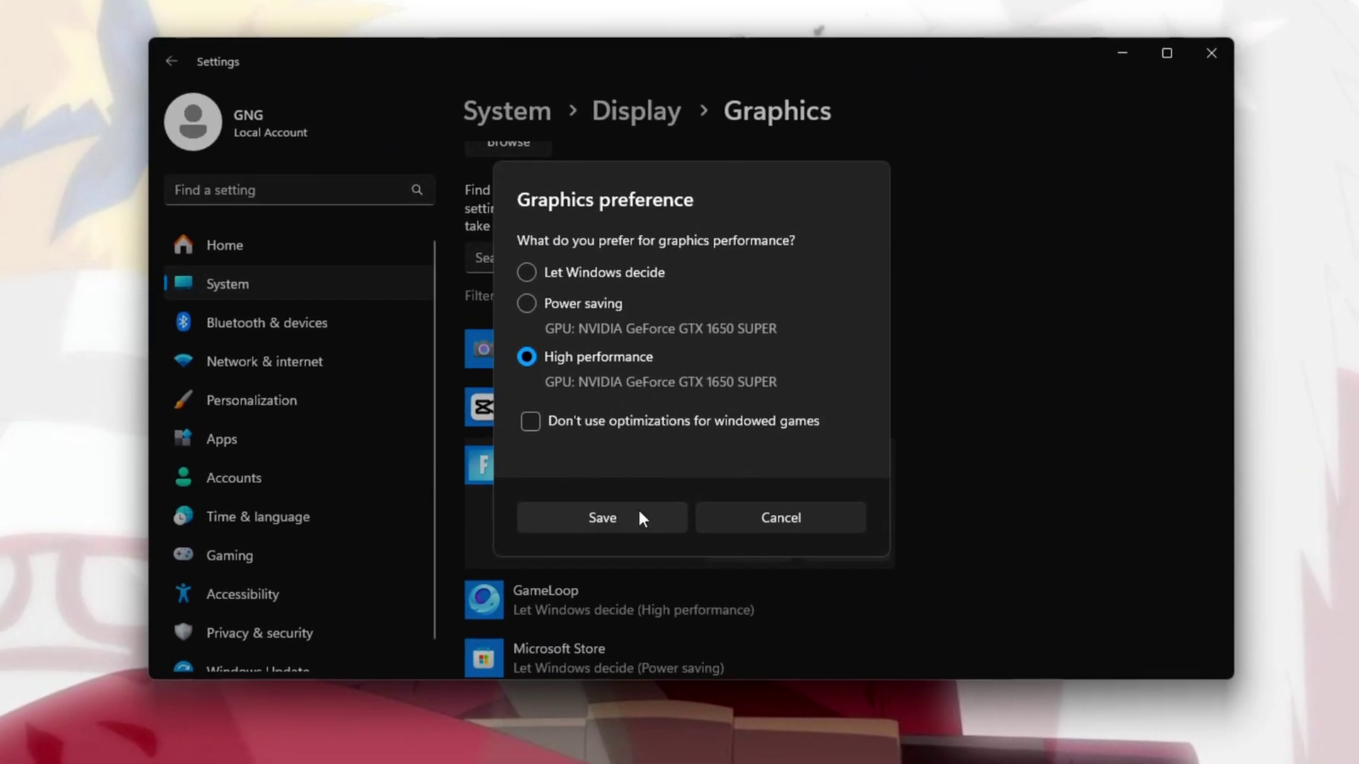
pyautogui.click(599, 513)
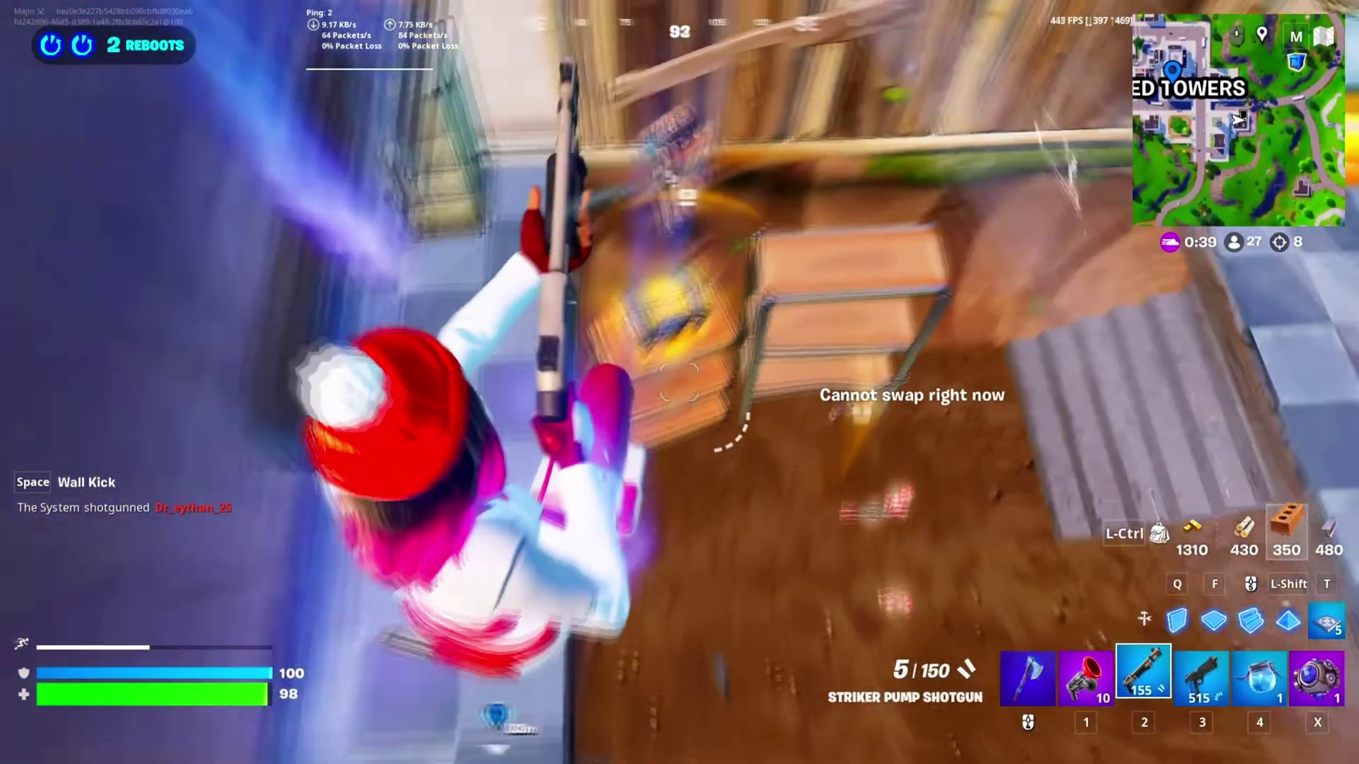
# - Press the q, 2 and 3 keys, clicking the screen centre between them
pyautogui.press('q')
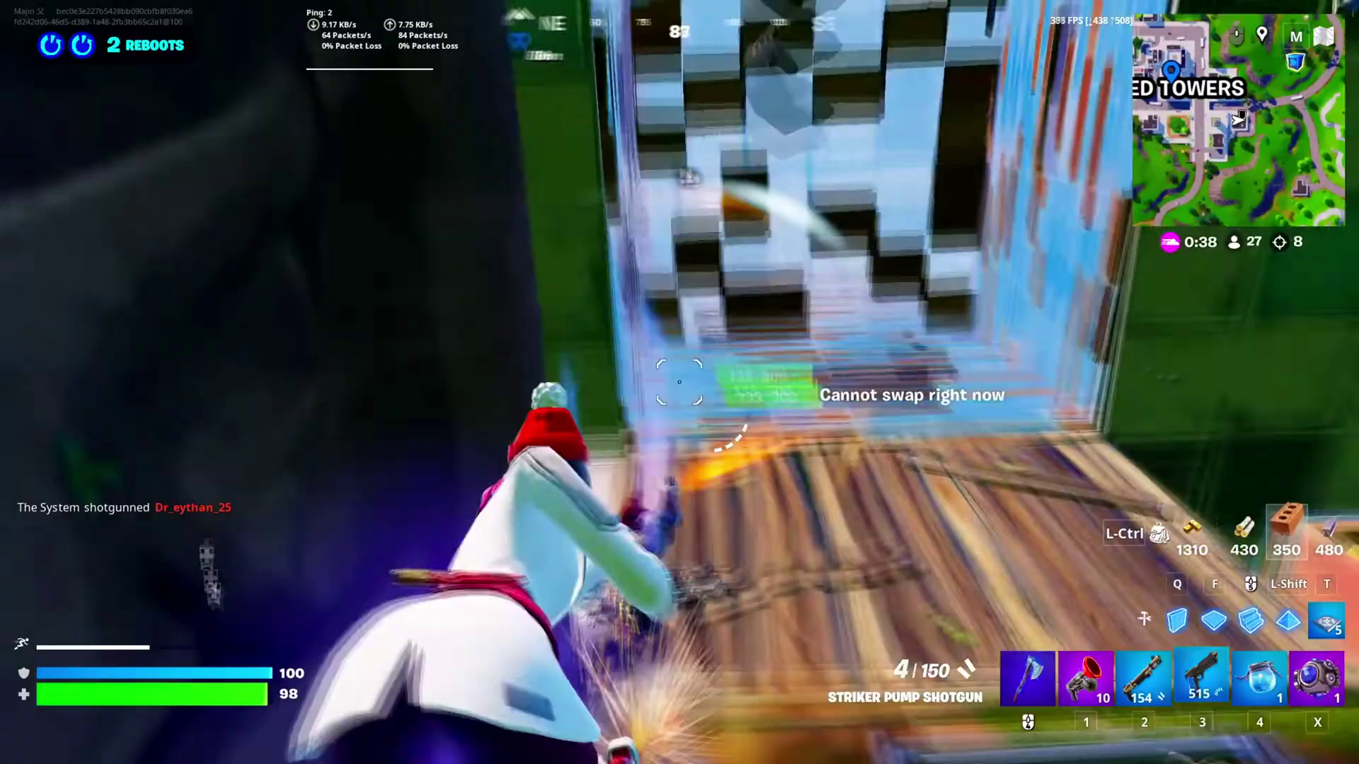
pyautogui.press('2')
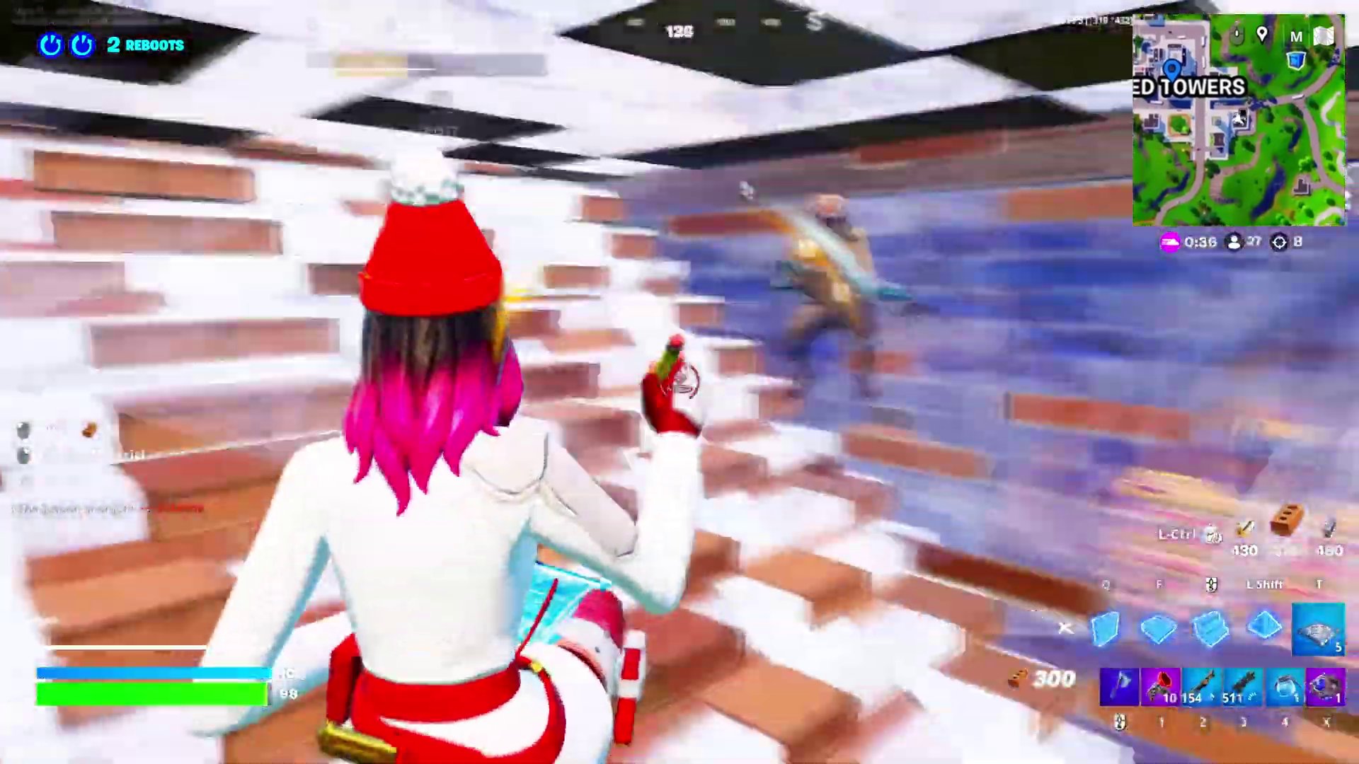
pyautogui.click(680, 382)
pyautogui.press('3')
pyautogui.click(679, 382)
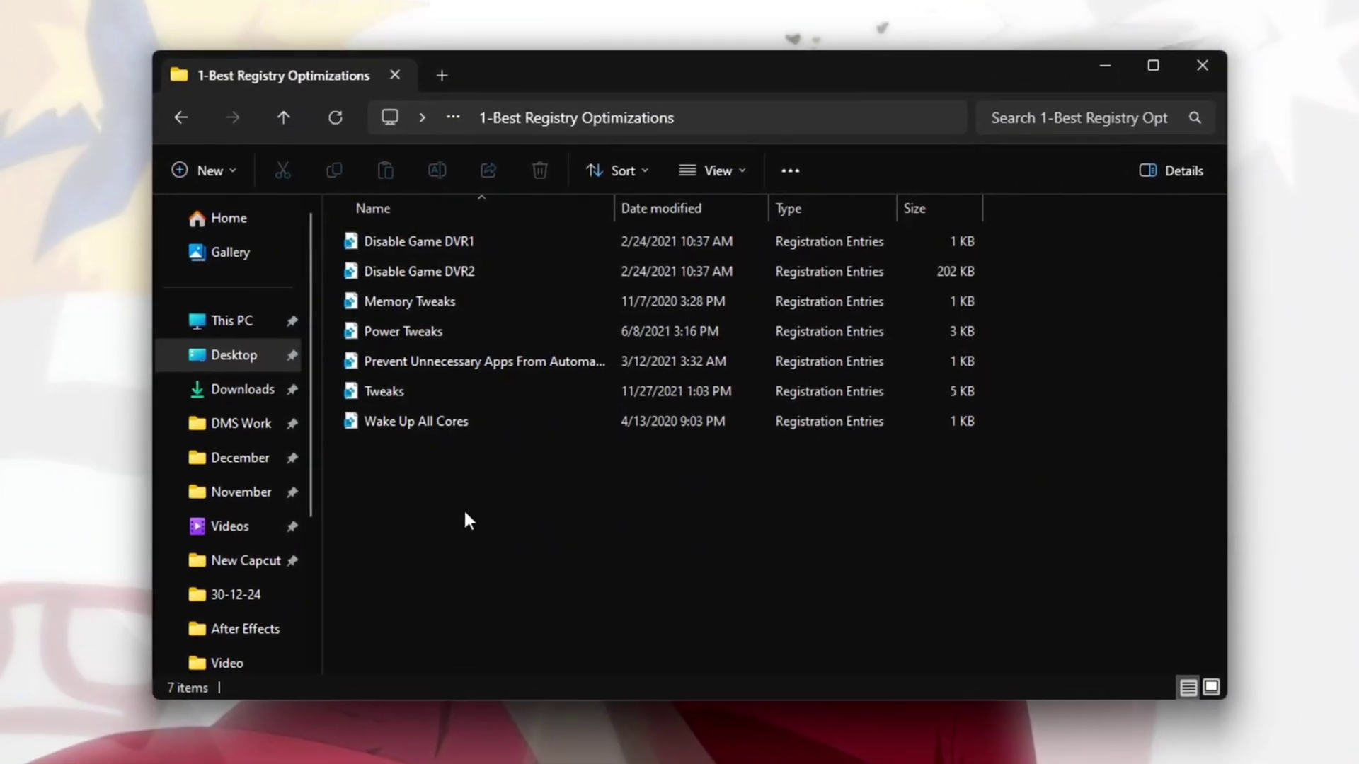
# - Drag-select all seven downloaded boost pack files in the folder
pyautogui.moveTo(465, 515); pyautogui.dragTo(655, 245)
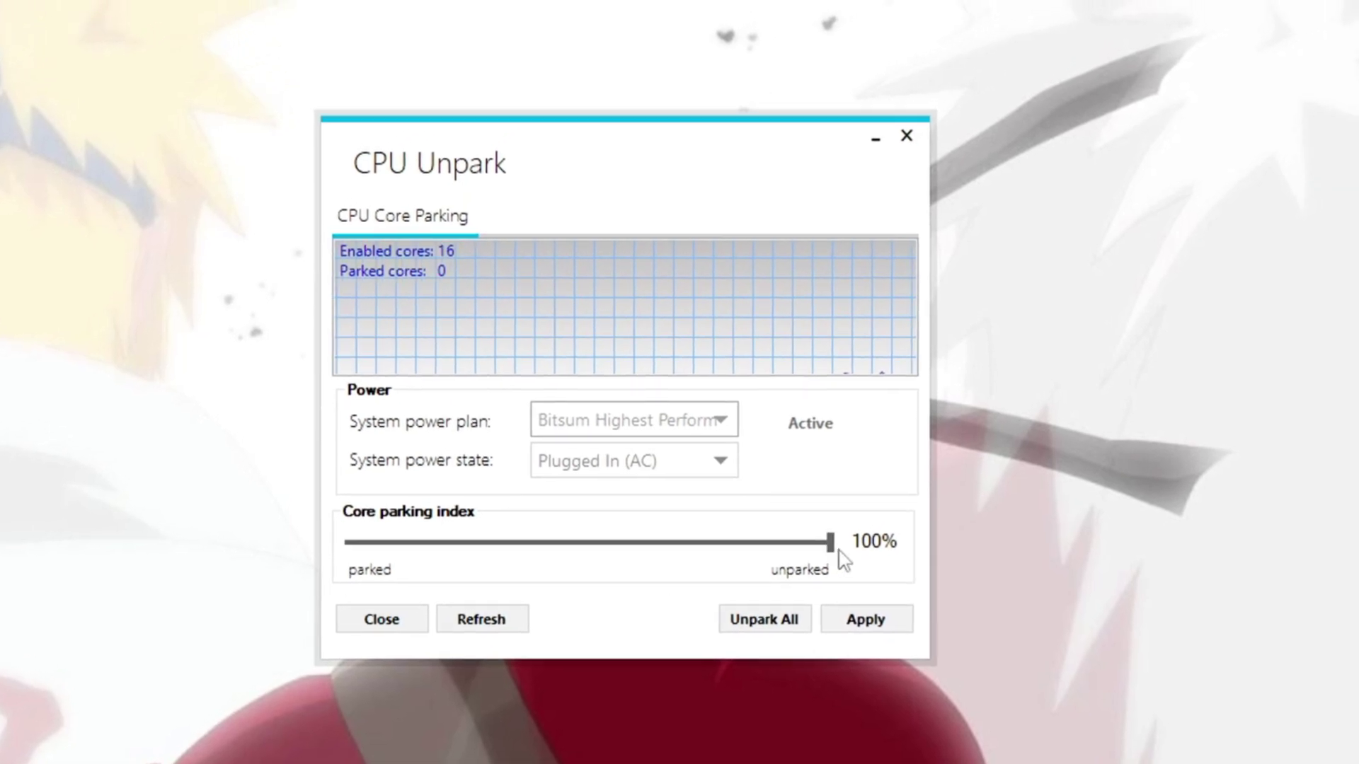
# - Unpark all 16 CPU cores at a 100% core parking index
pyautogui.click(778, 617)
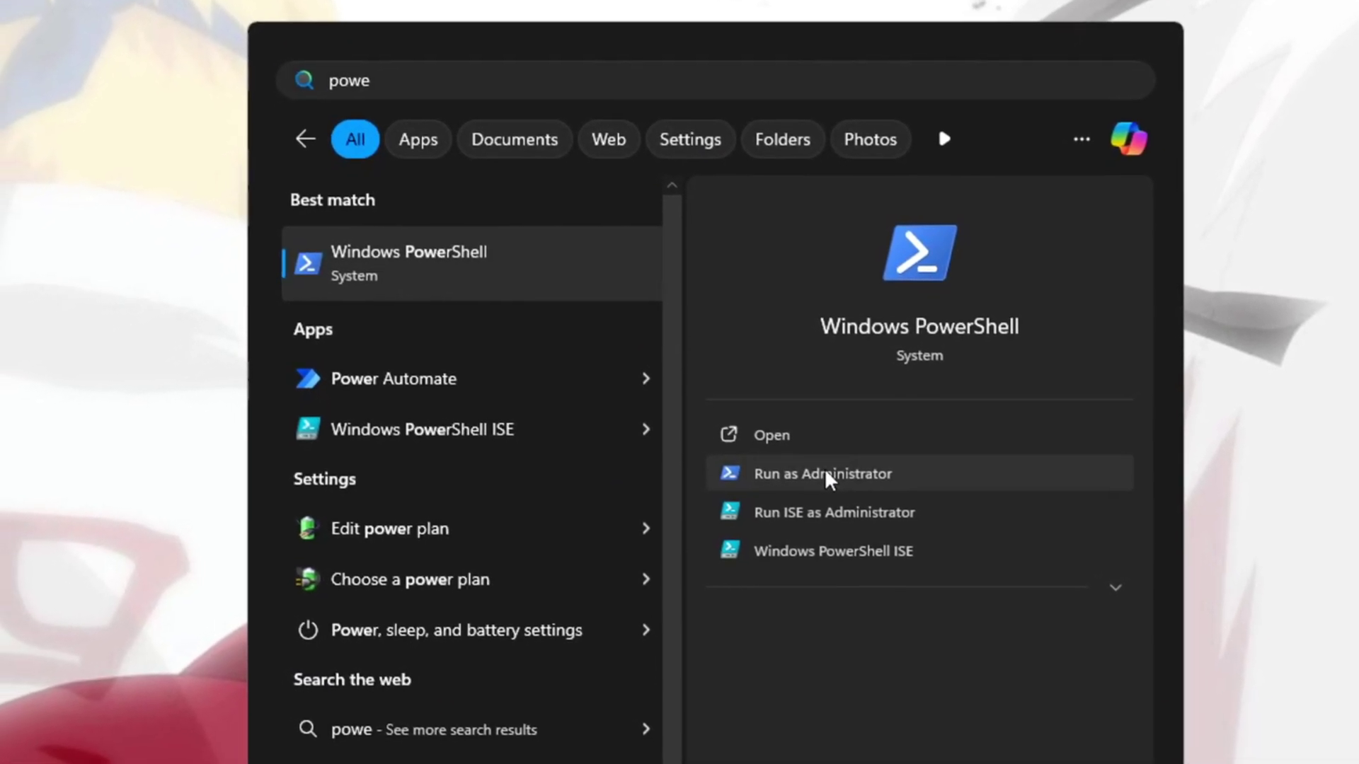
# - Run Windows PowerShell as administrator from the Start search results
pyautogui.click(795, 493)
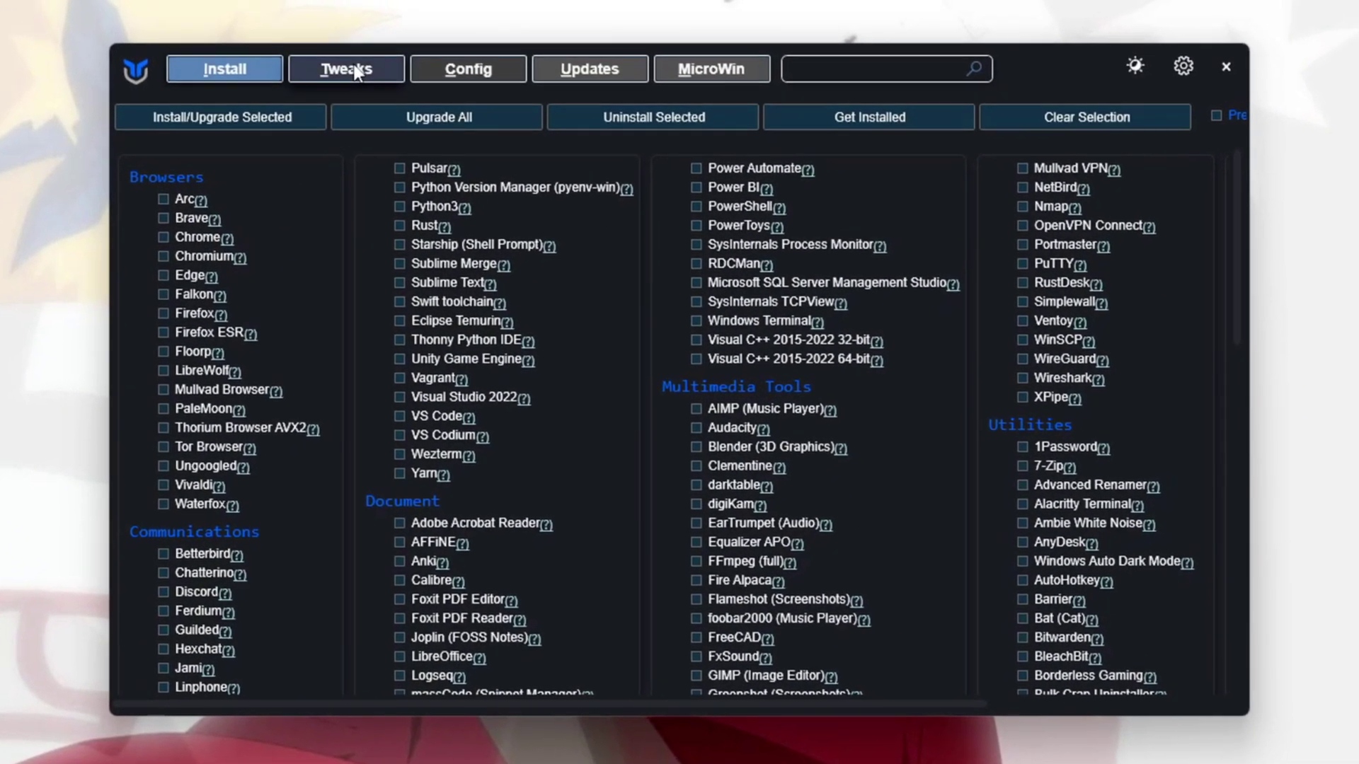
# - On the Tweaks tab, tick Delete Temporary Files, Create Restore Point and Disable Hibernation
pyautogui.click(367, 83)
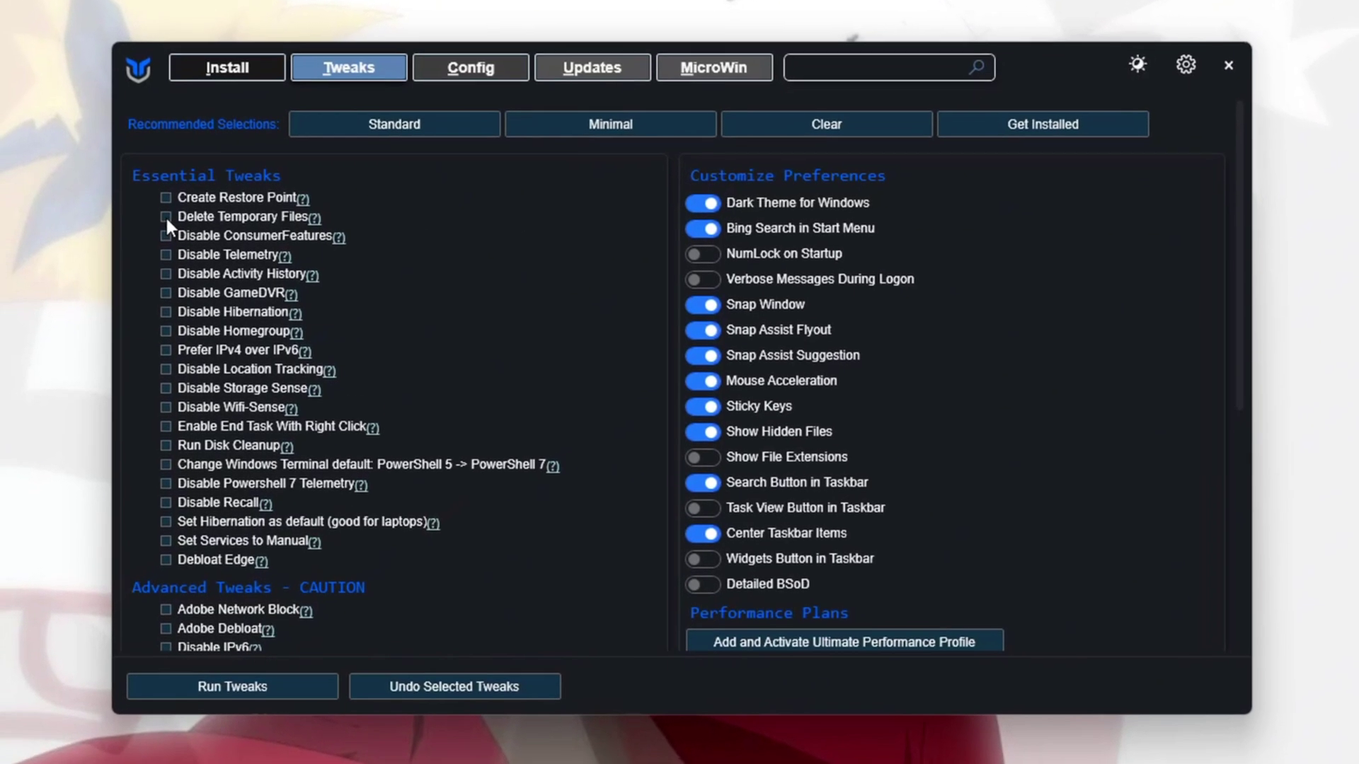
pyautogui.click(165, 218)
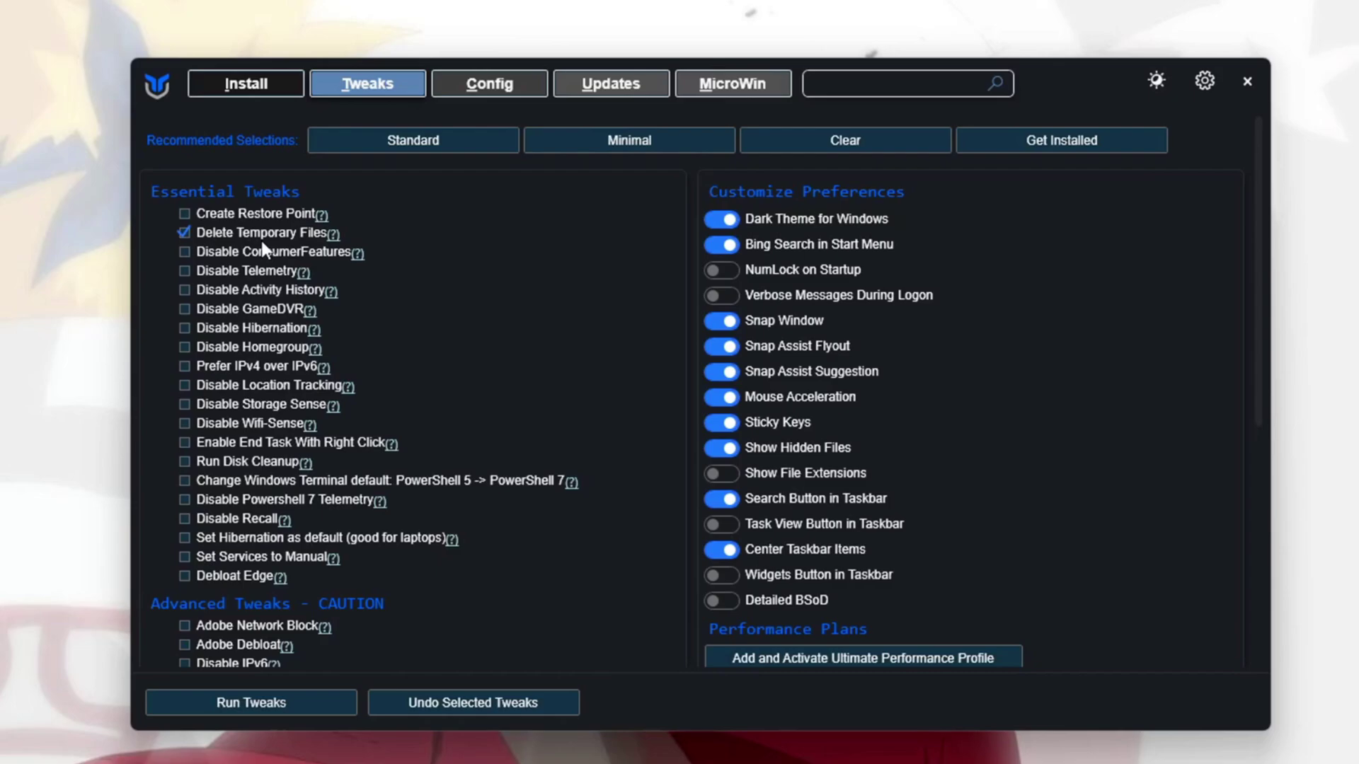
pyautogui.moveTo(235, 235)
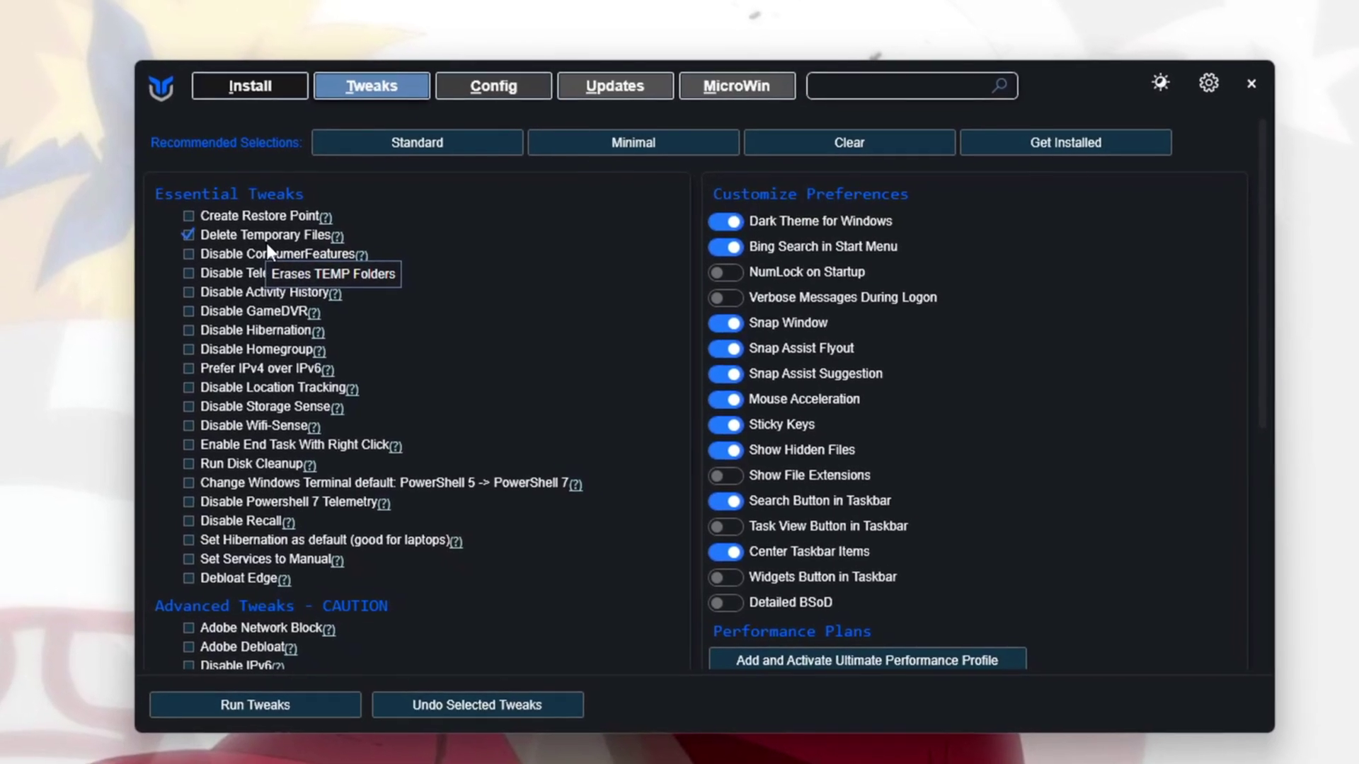
pyautogui.click(165, 203)
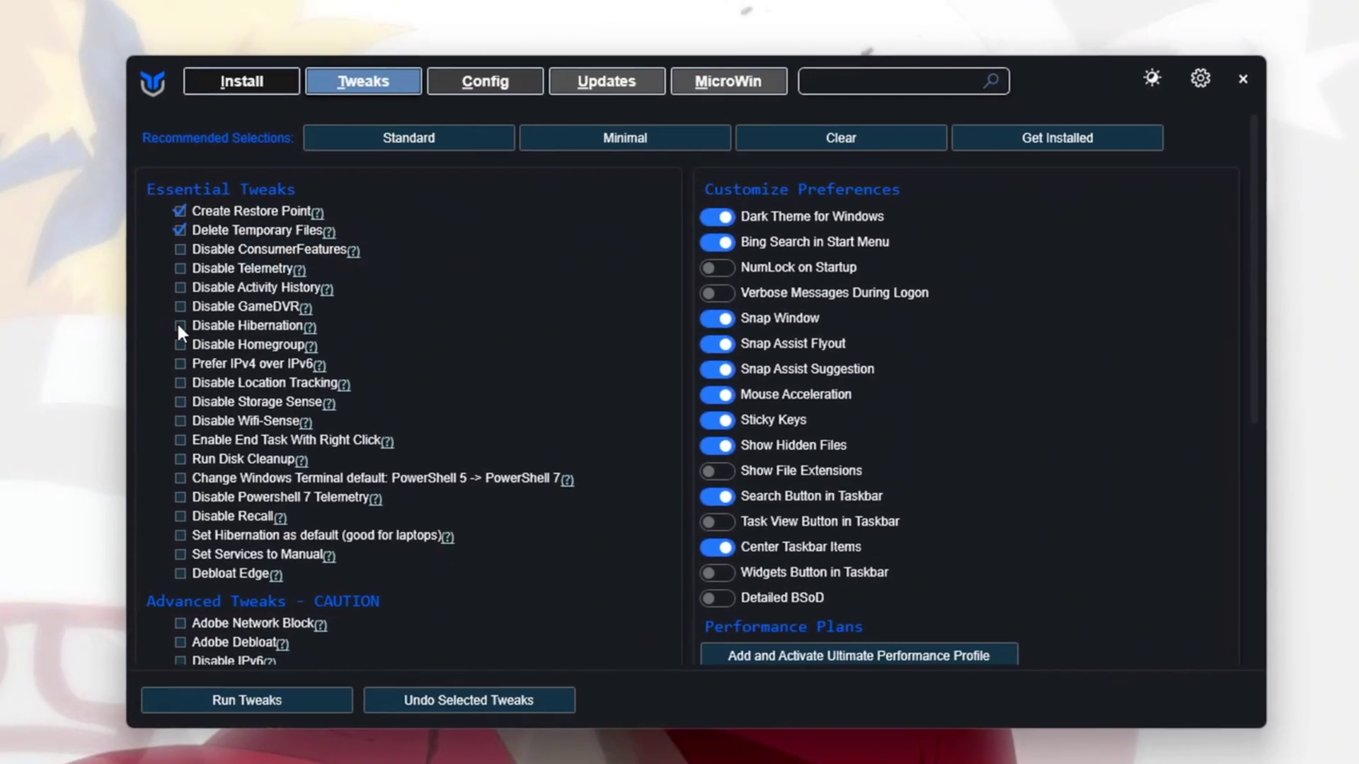
pyautogui.click(180, 326)
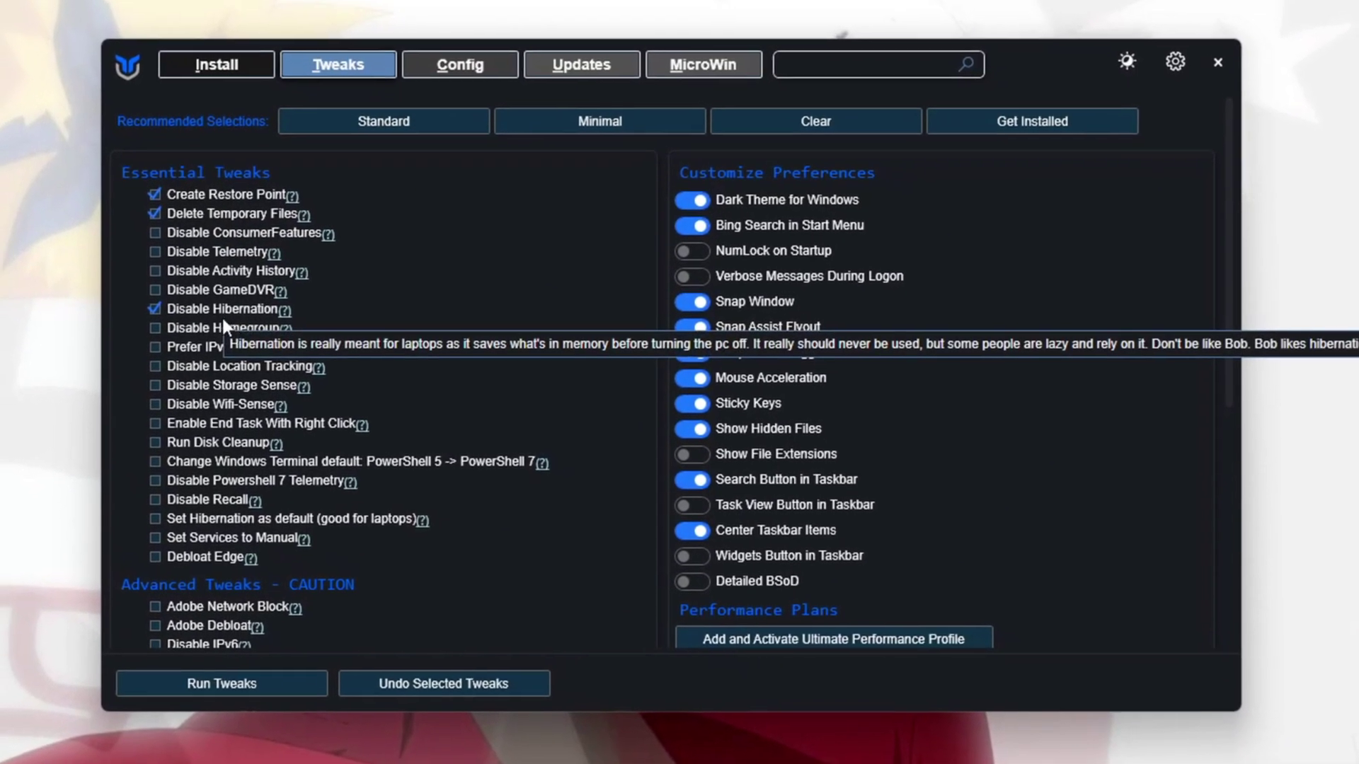
# - Tick Remove Microsoft Edge and Remove OneDrive under Advanced Tweaks
pyautogui.scroll(-10, 247, 334)
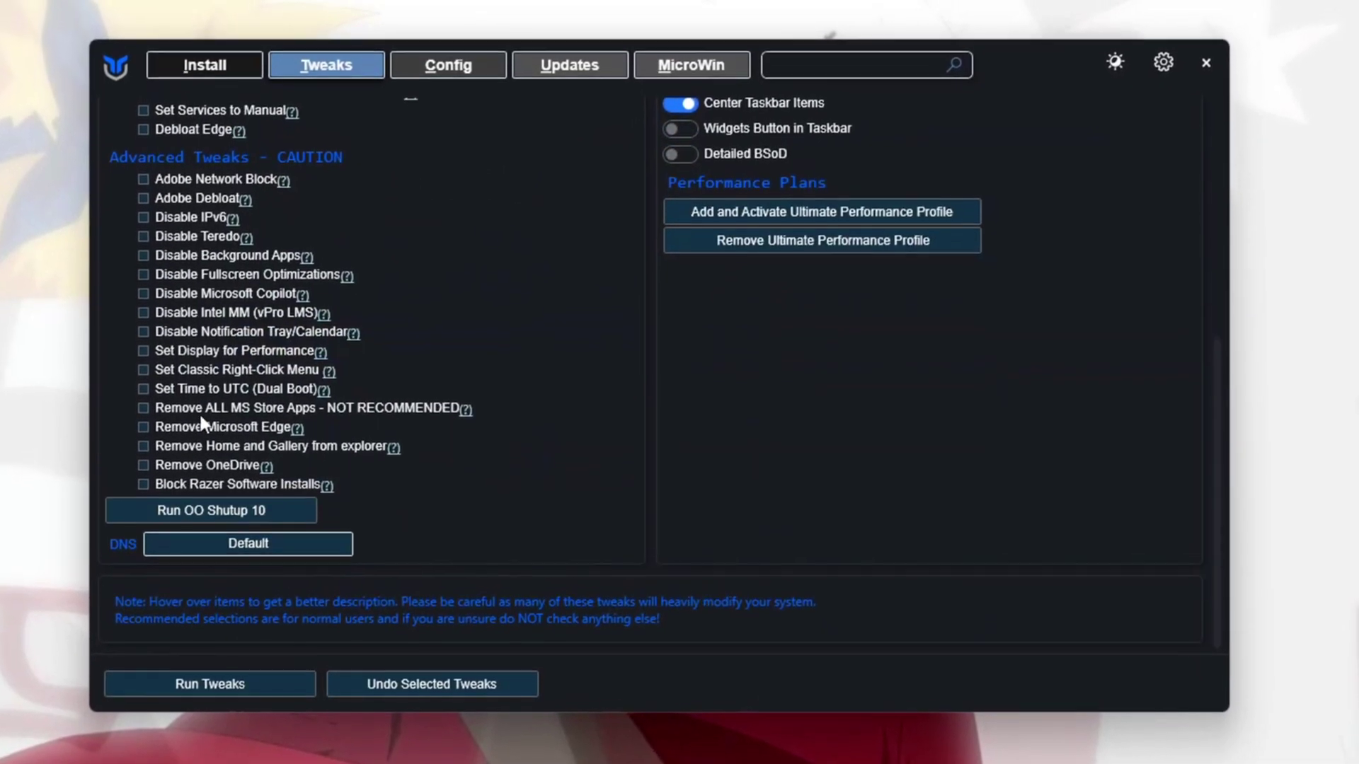
pyautogui.click(144, 444)
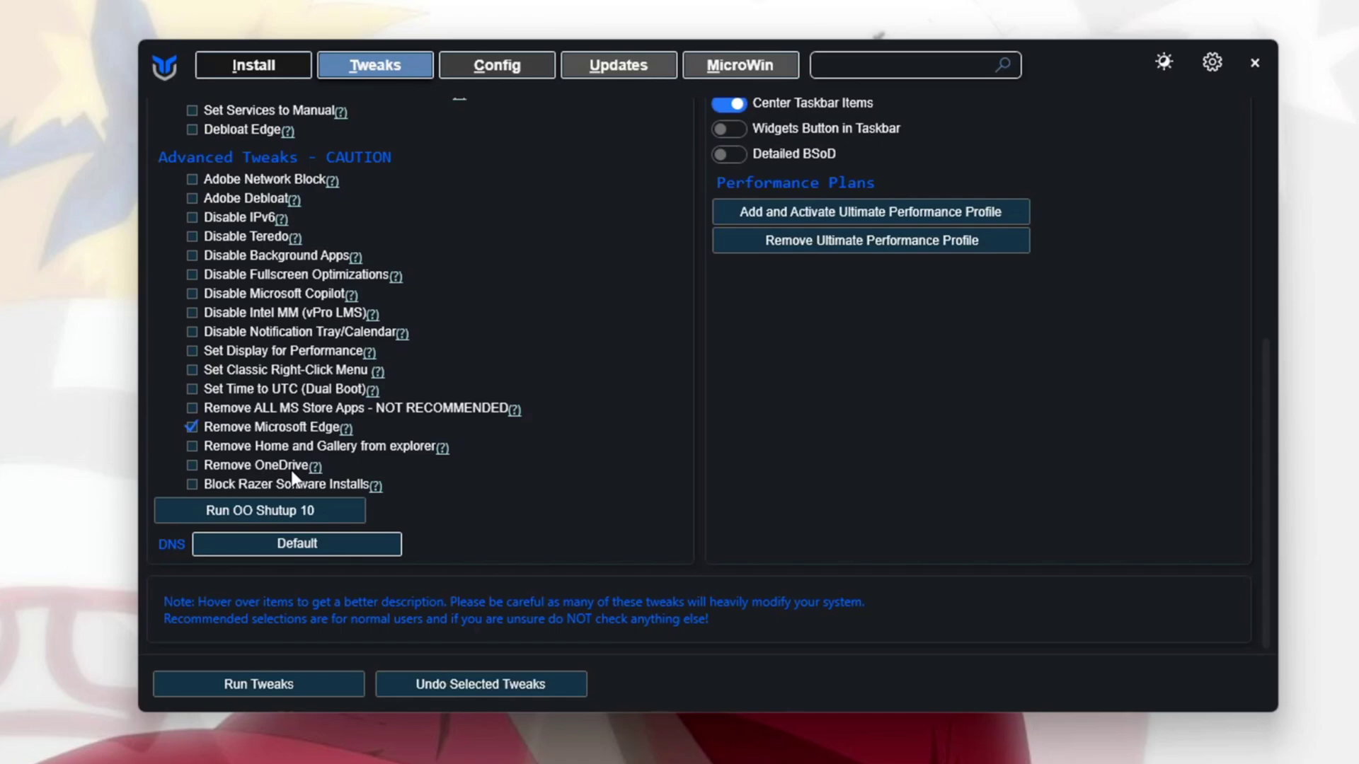
pyautogui.click(186, 459)
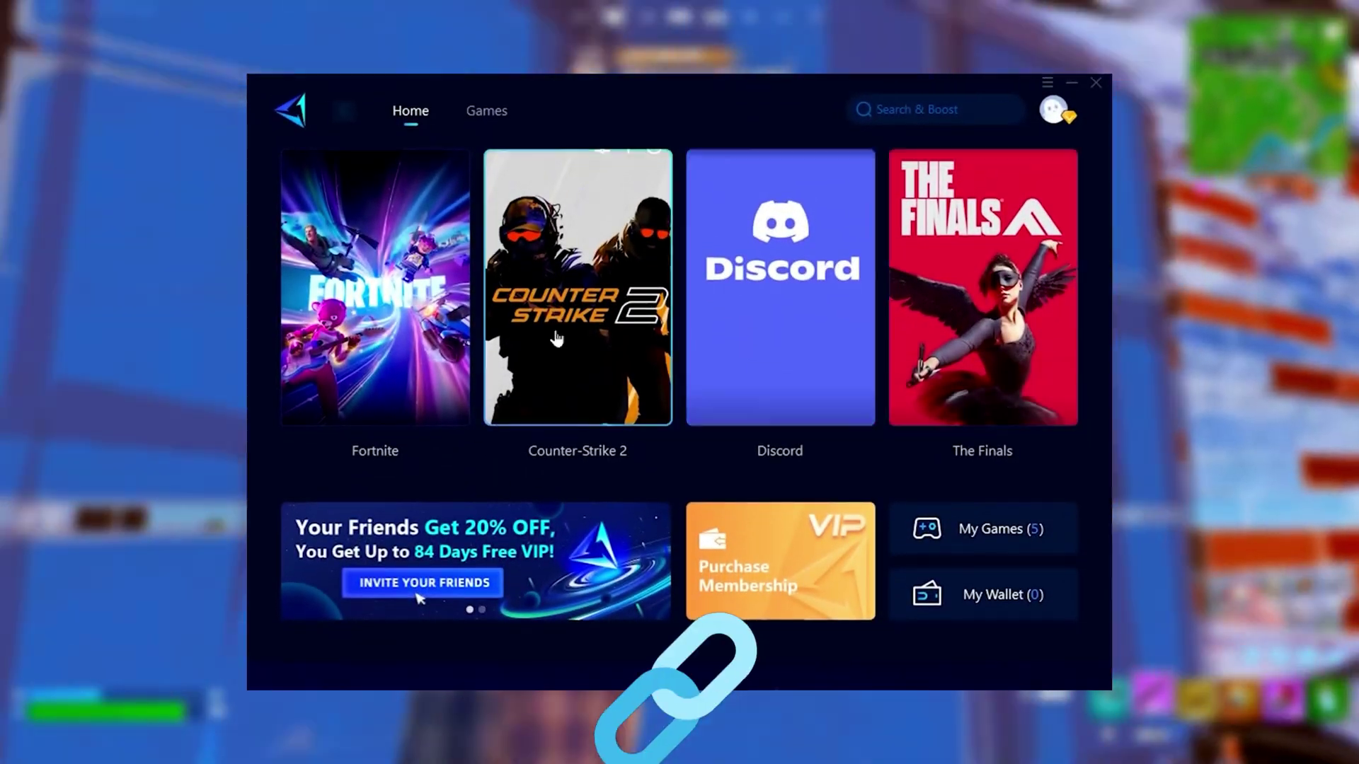
# - Boost Fortnite from its card on the GearUP Home page
pyautogui.moveTo(499, 387)
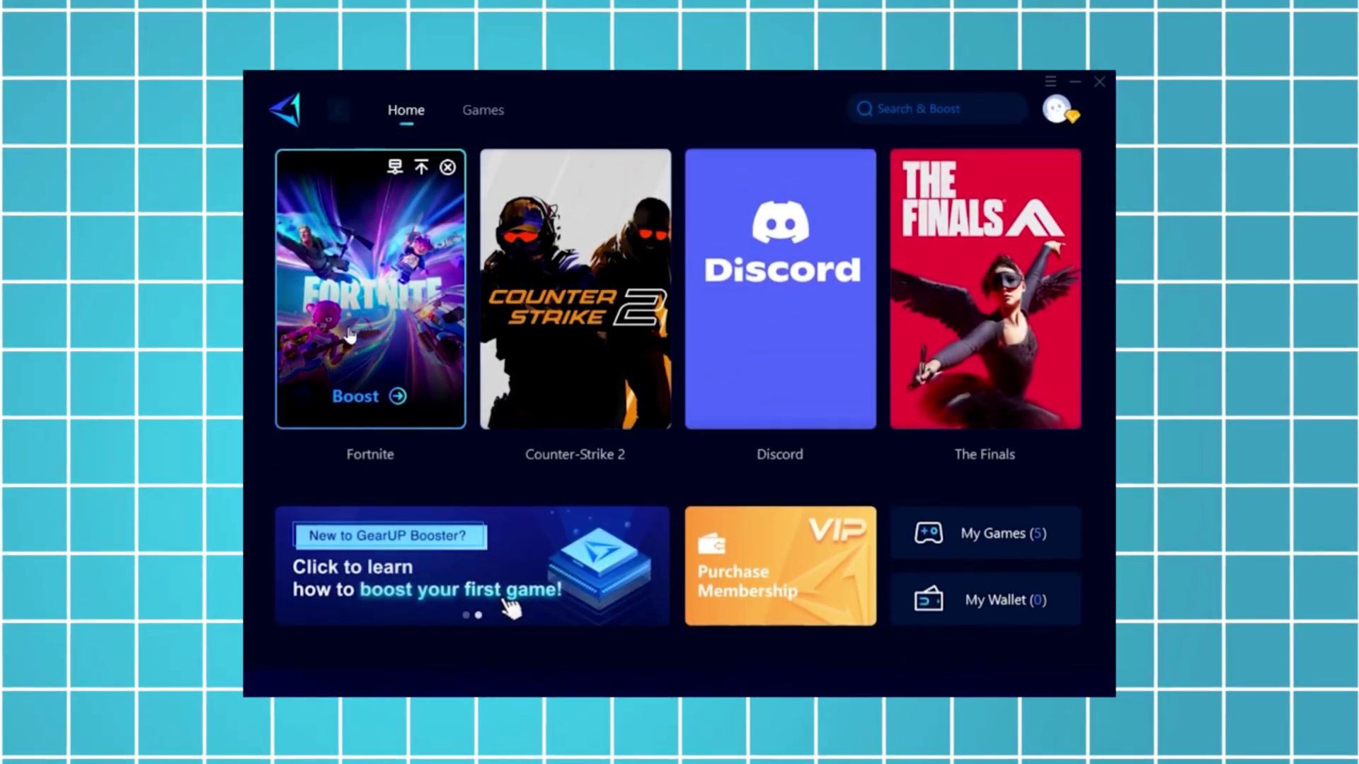
pyautogui.click(357, 396)
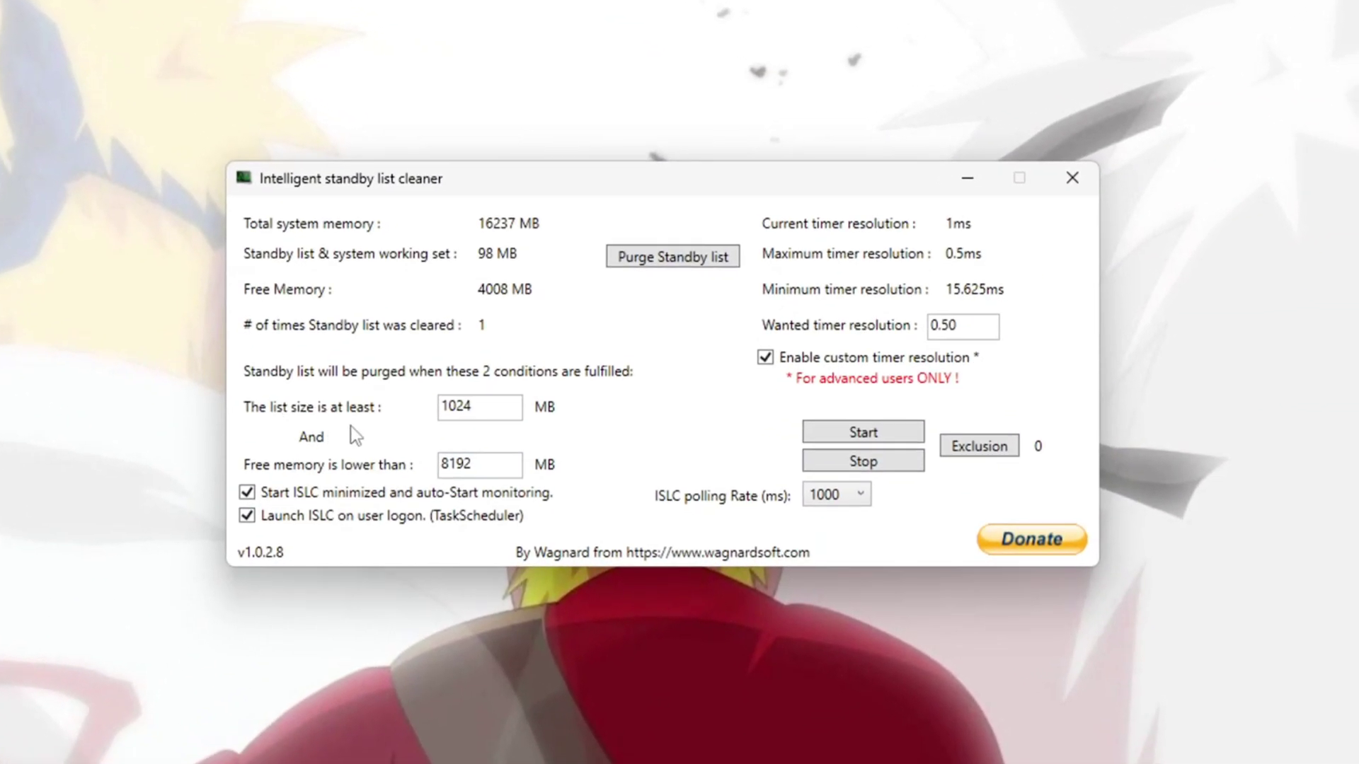
# - Set the free-memory threshold to 8000 MB, keep 1024 MB list size and 0.50 timer resolution, then start
pyautogui.doubleClick(519, 406)
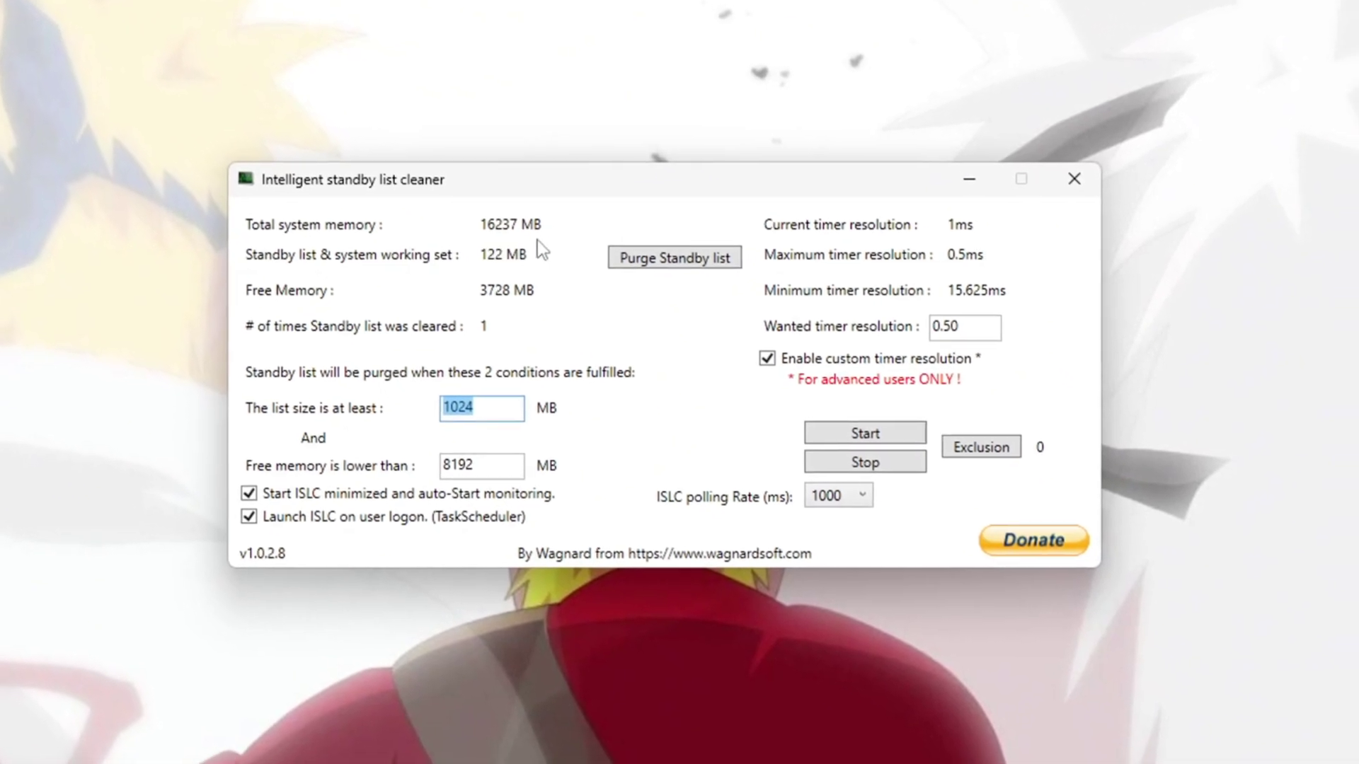
pyautogui.doubleClick(507, 465)
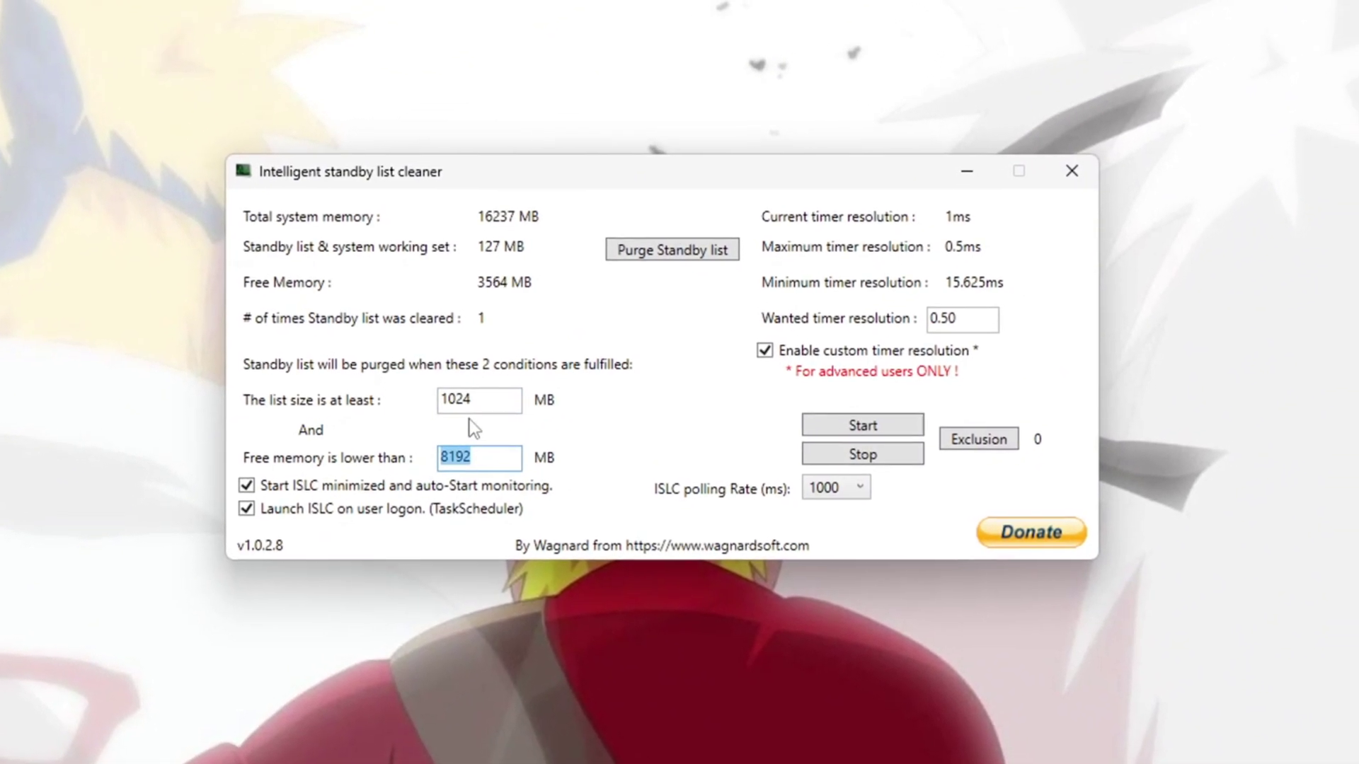
pyautogui.write('800')
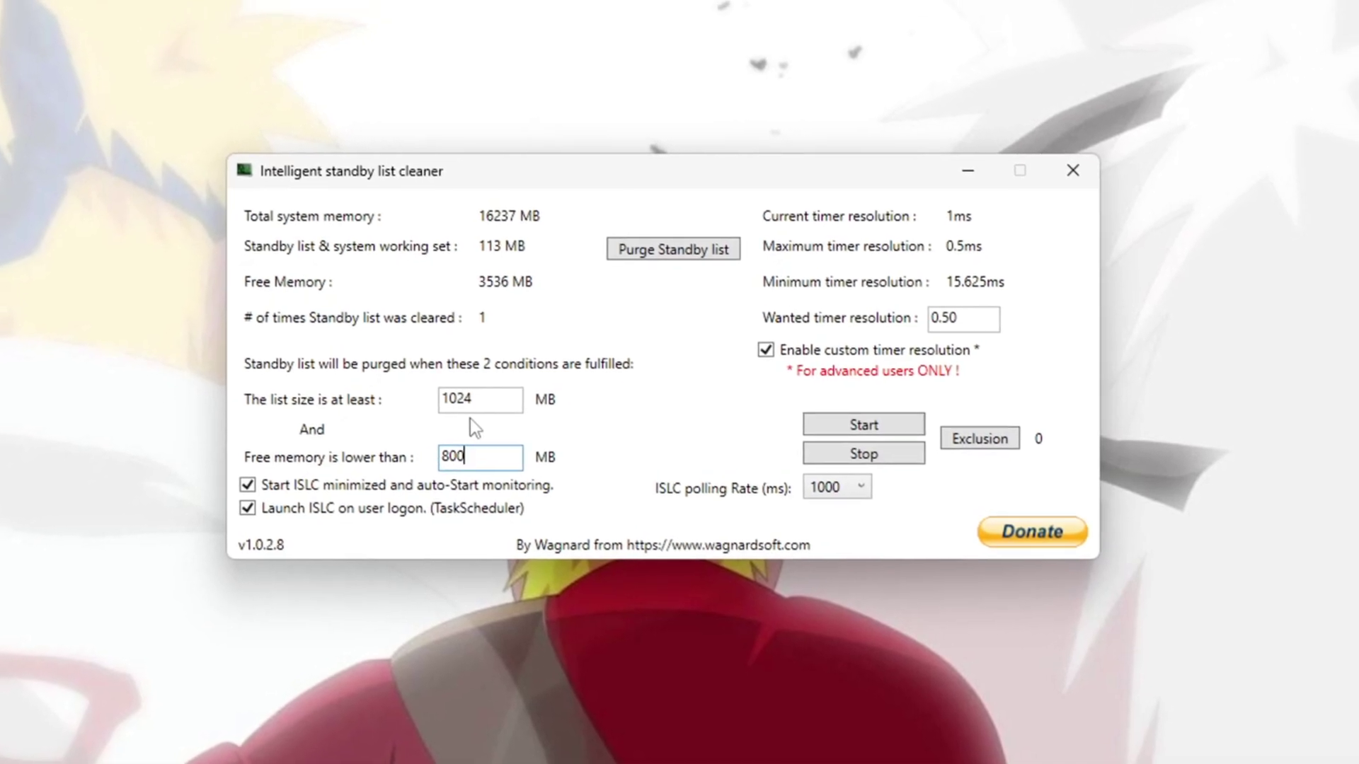
pyautogui.write('0')
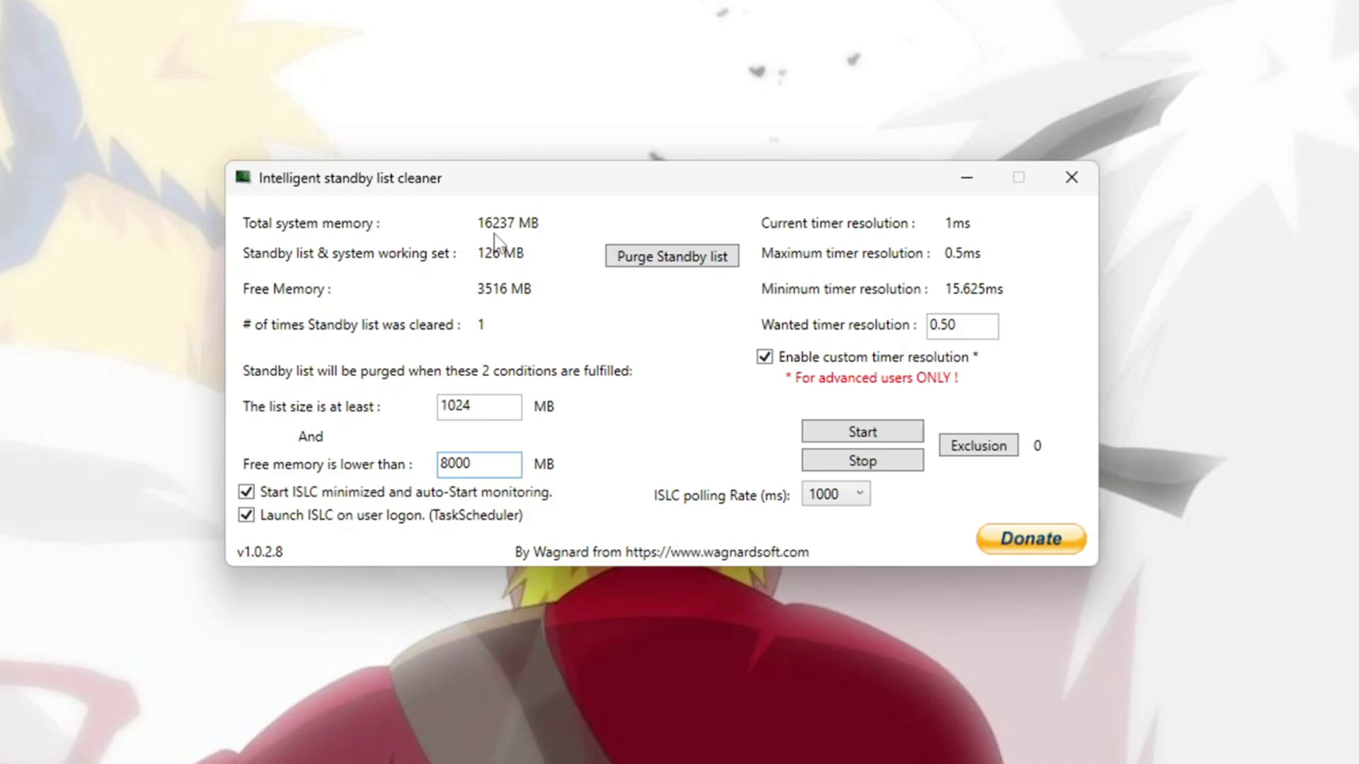
pyautogui.doubleClick(453, 464)
pyautogui.write('60')
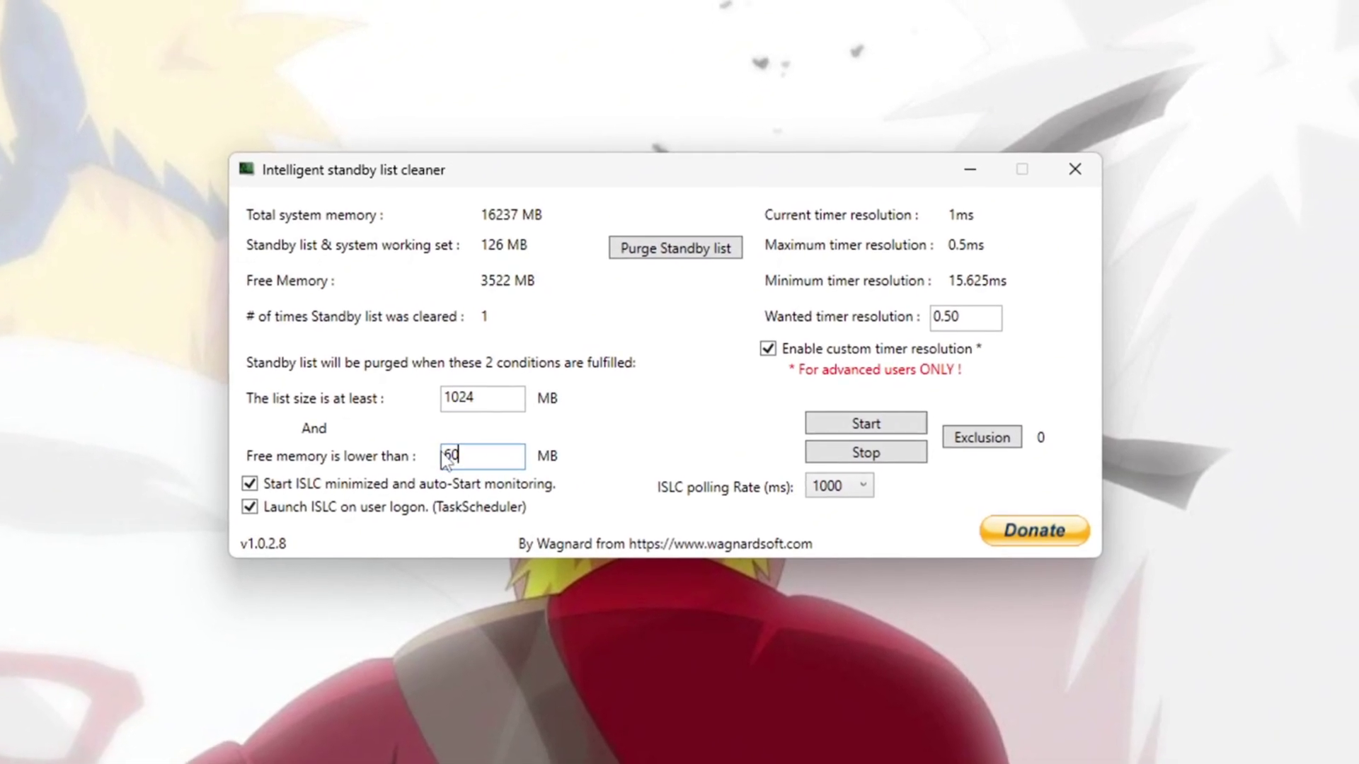
pyautogui.write('00')
pyautogui.doubleClick(445, 456)
pyautogui.write('8')
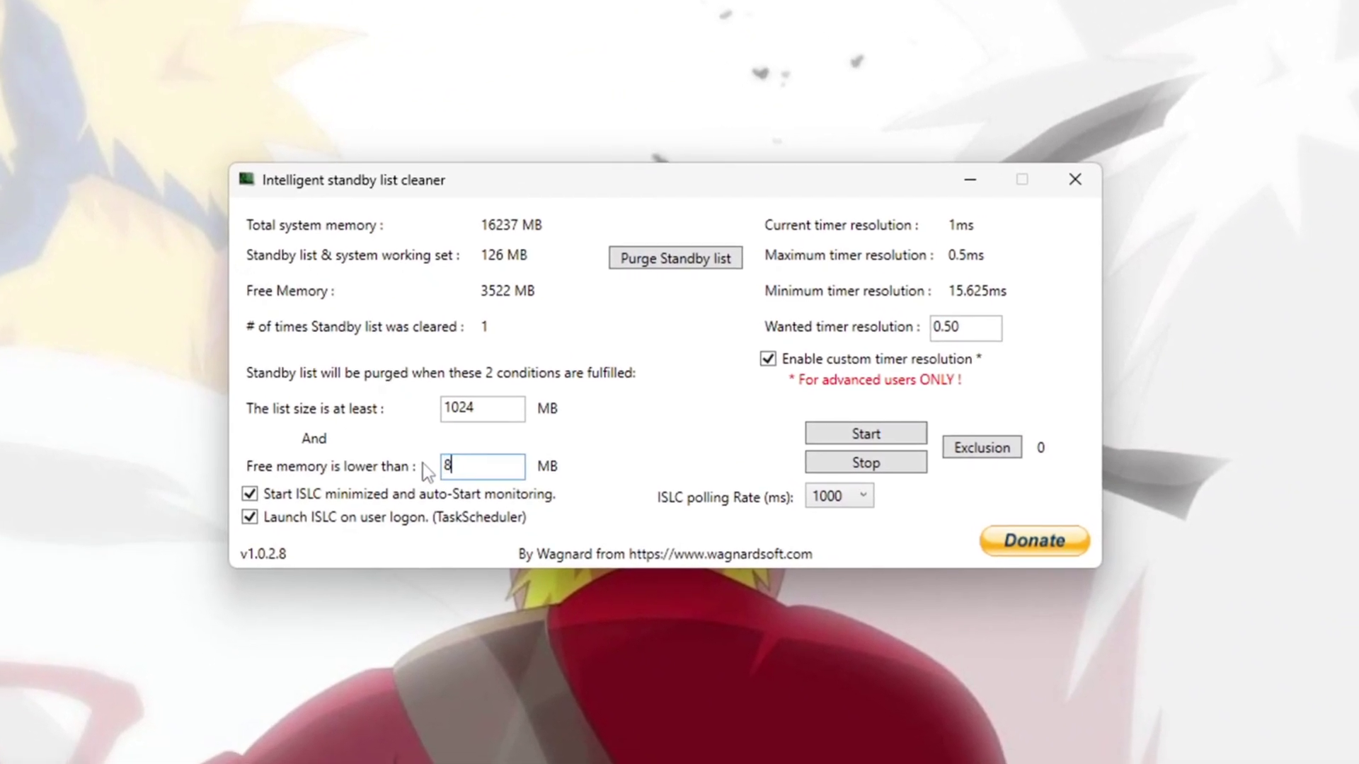
pyautogui.write('000')
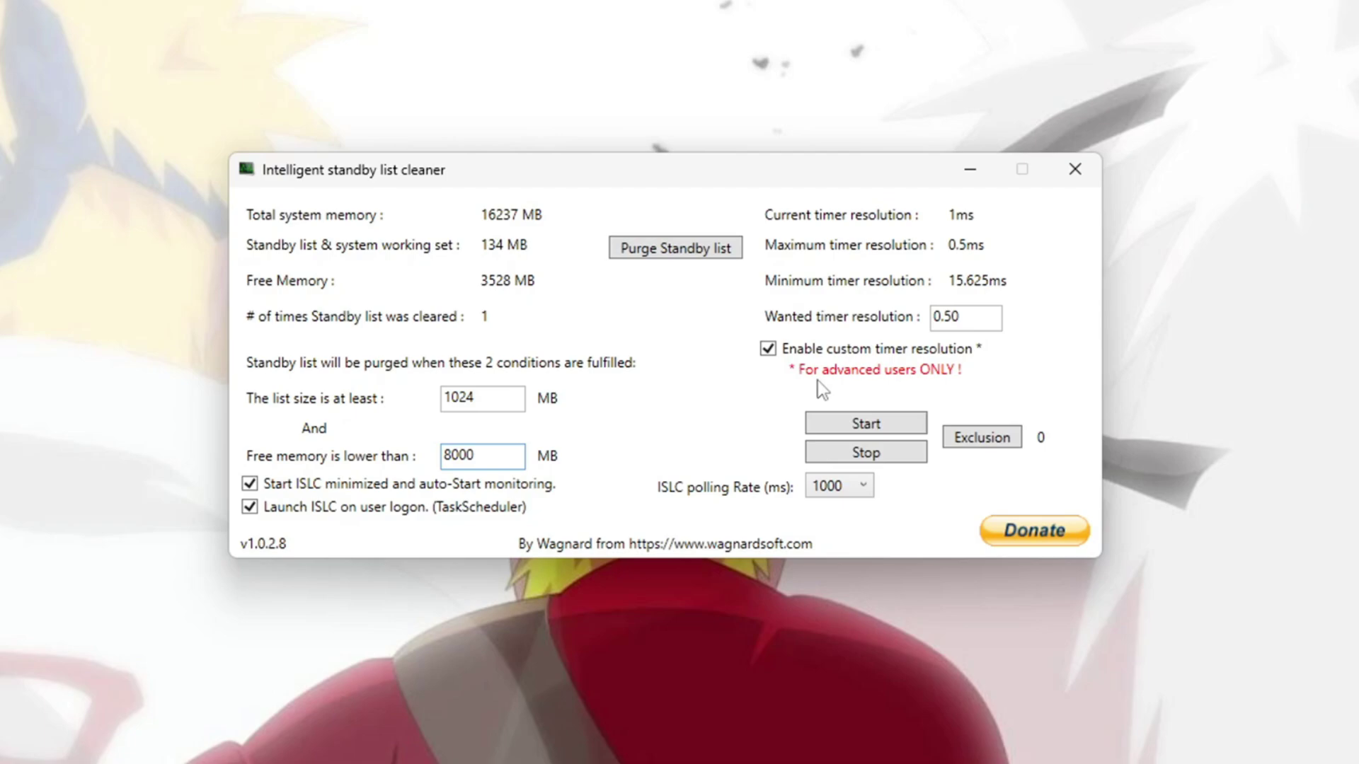
pyautogui.doubleClick(936, 319)
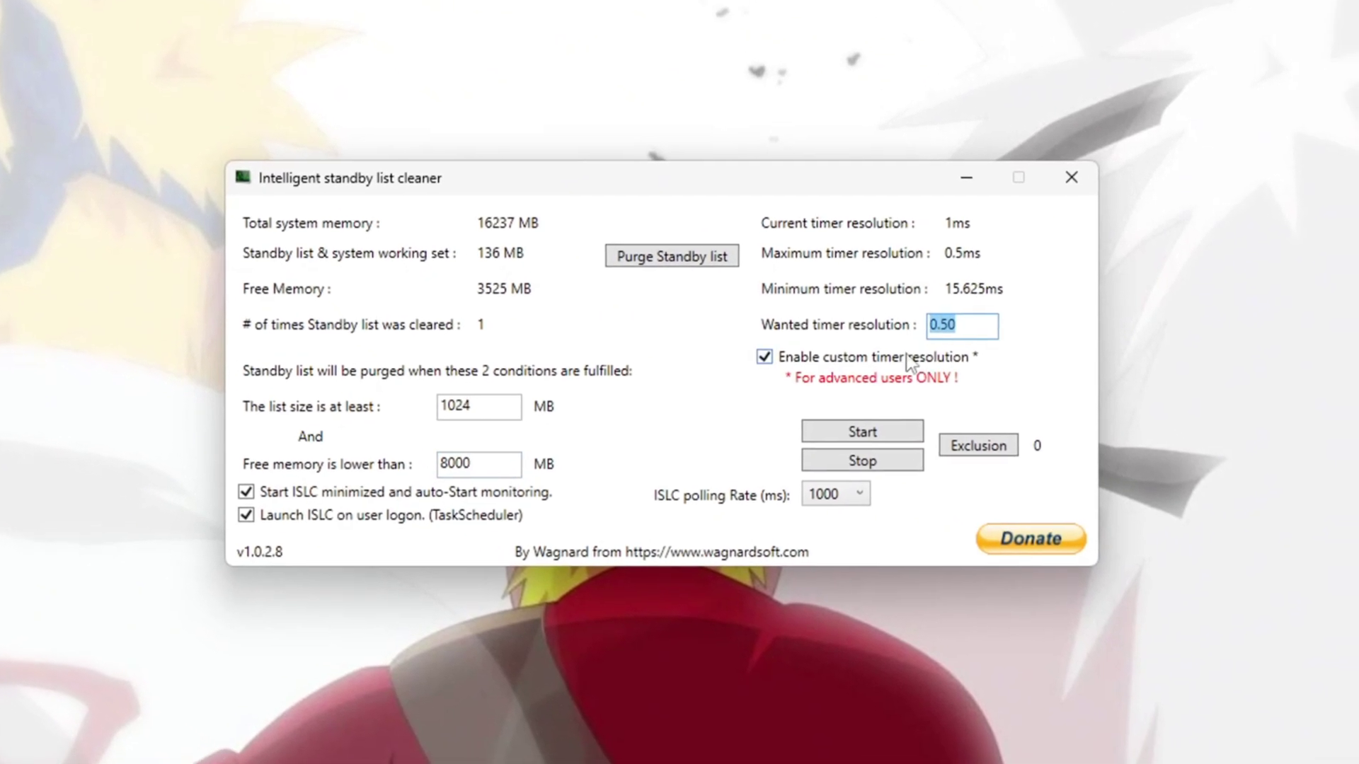
pyautogui.click(865, 436)
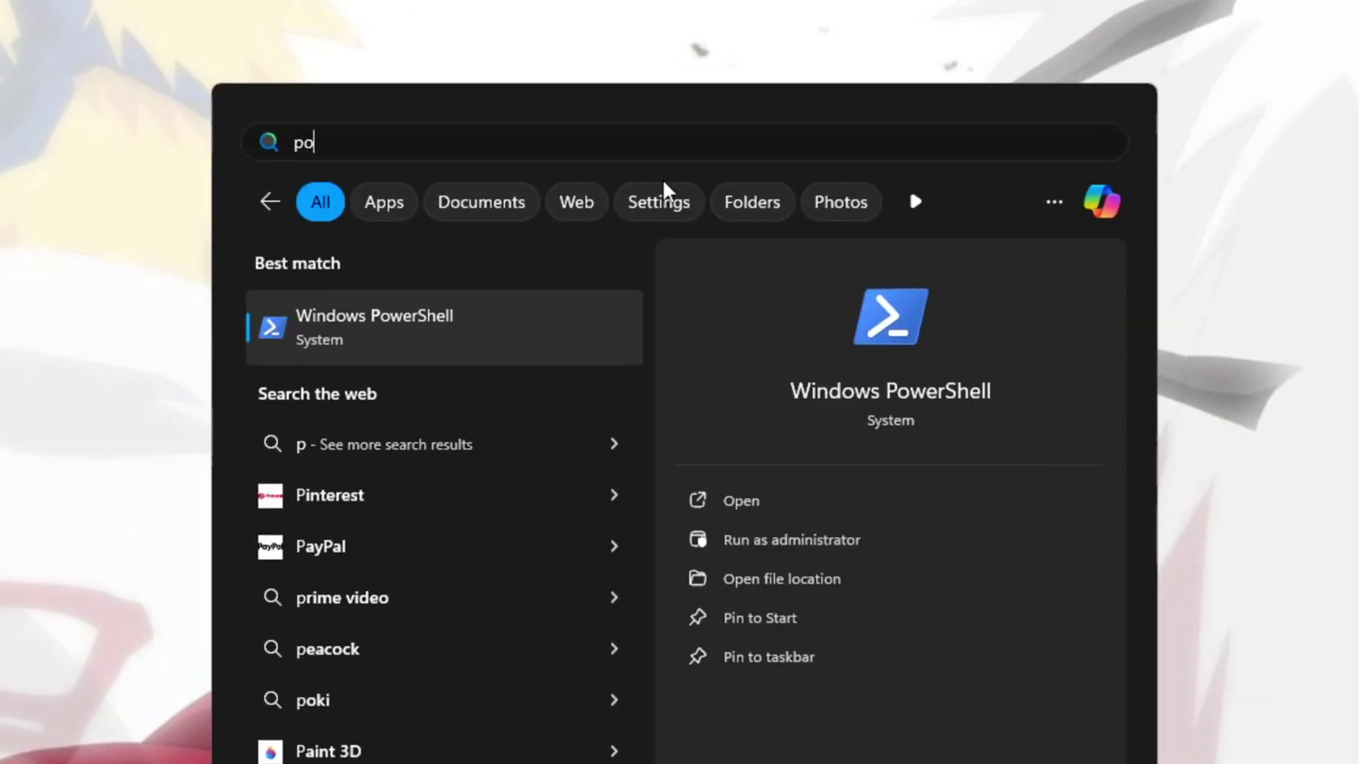
# - Search 'power' and open Edit power plan in Control Panel
pyautogui.write('r')
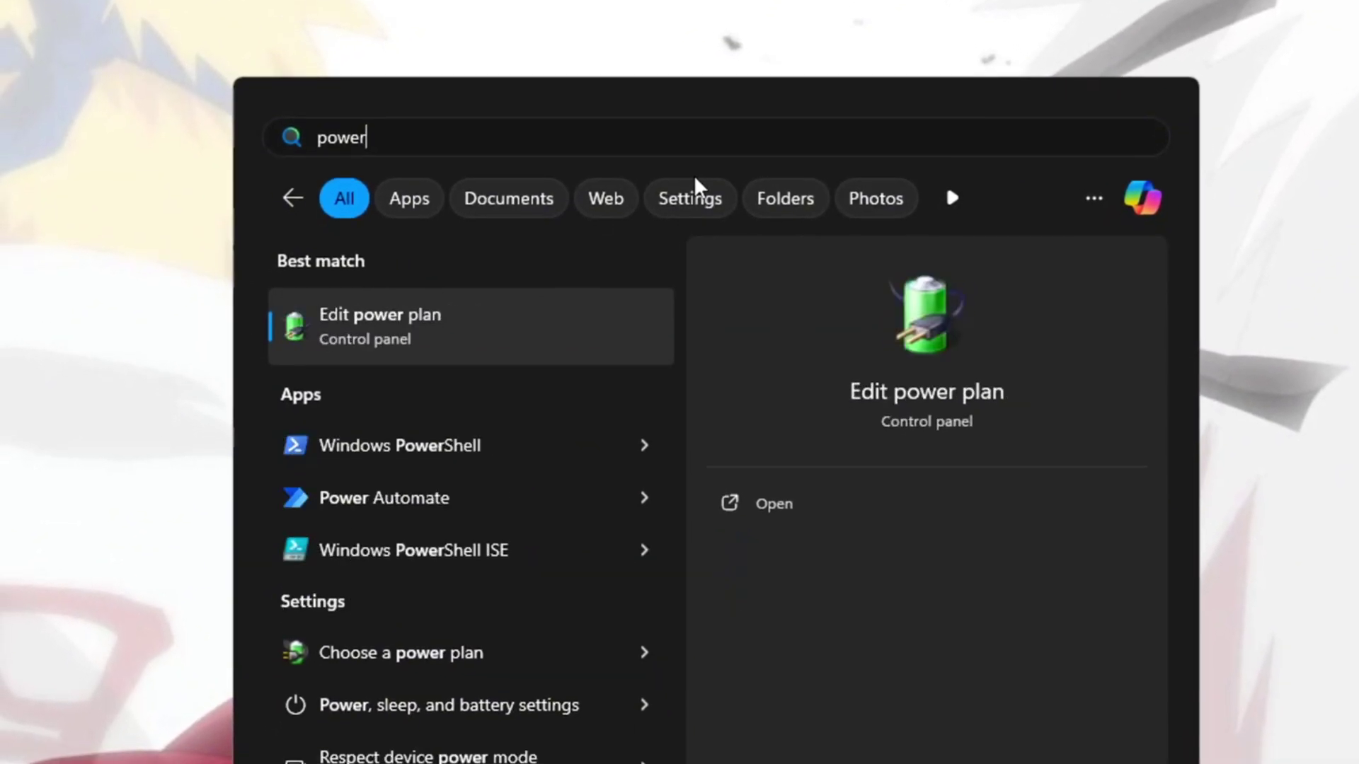
pyautogui.click(478, 646)
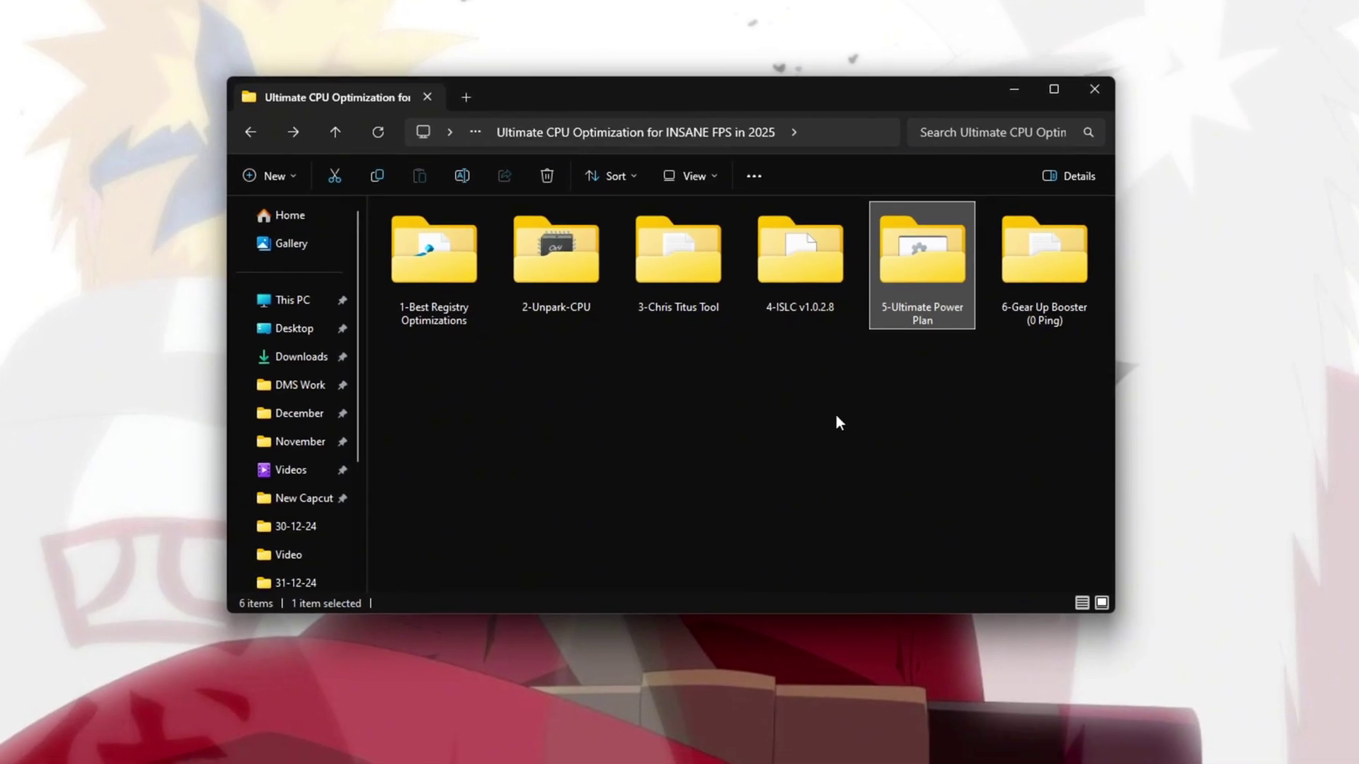
# - Run Enable Ultimate Performance from the 5-Ultimate Power Plan folder as administrator
pyautogui.doubleClick(945, 284)
pyautogui.click(464, 238)
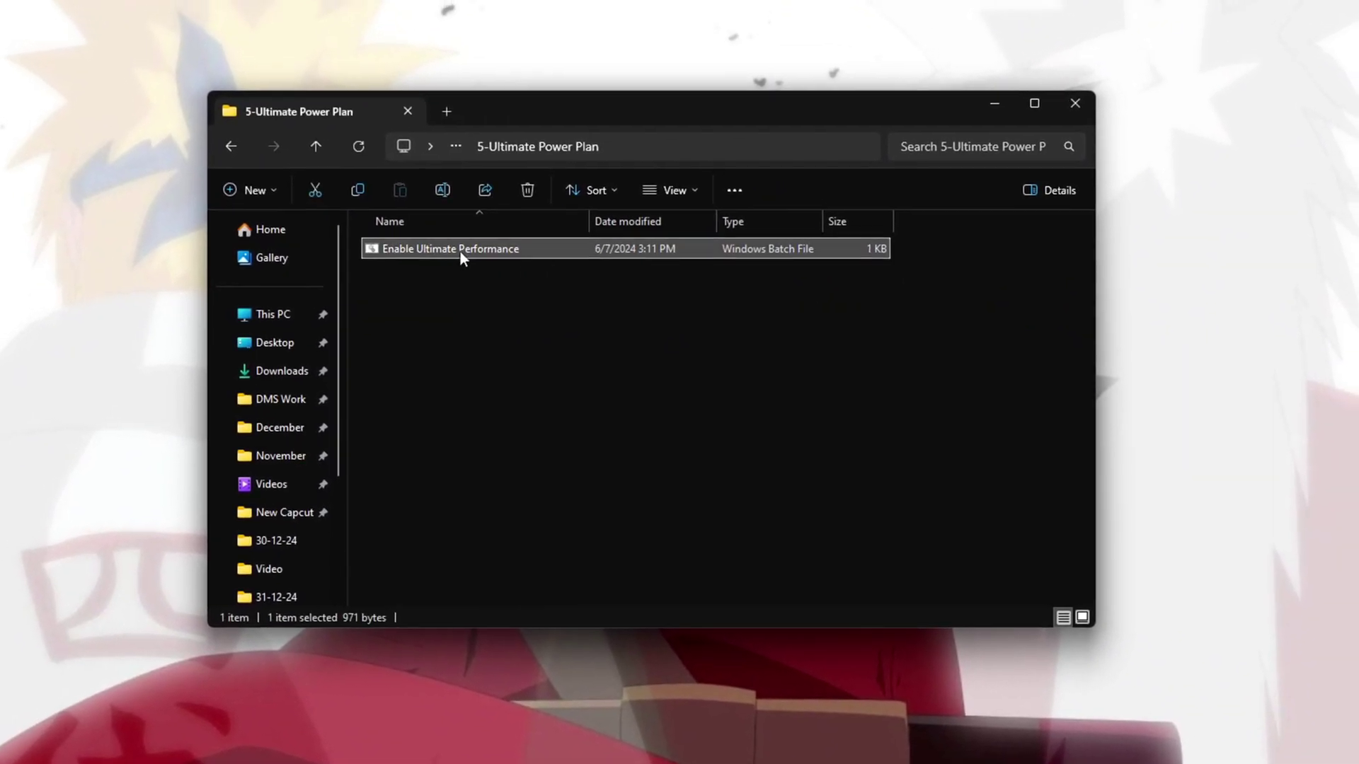
pyautogui.rightClick(460, 235)
pyautogui.click(553, 366)
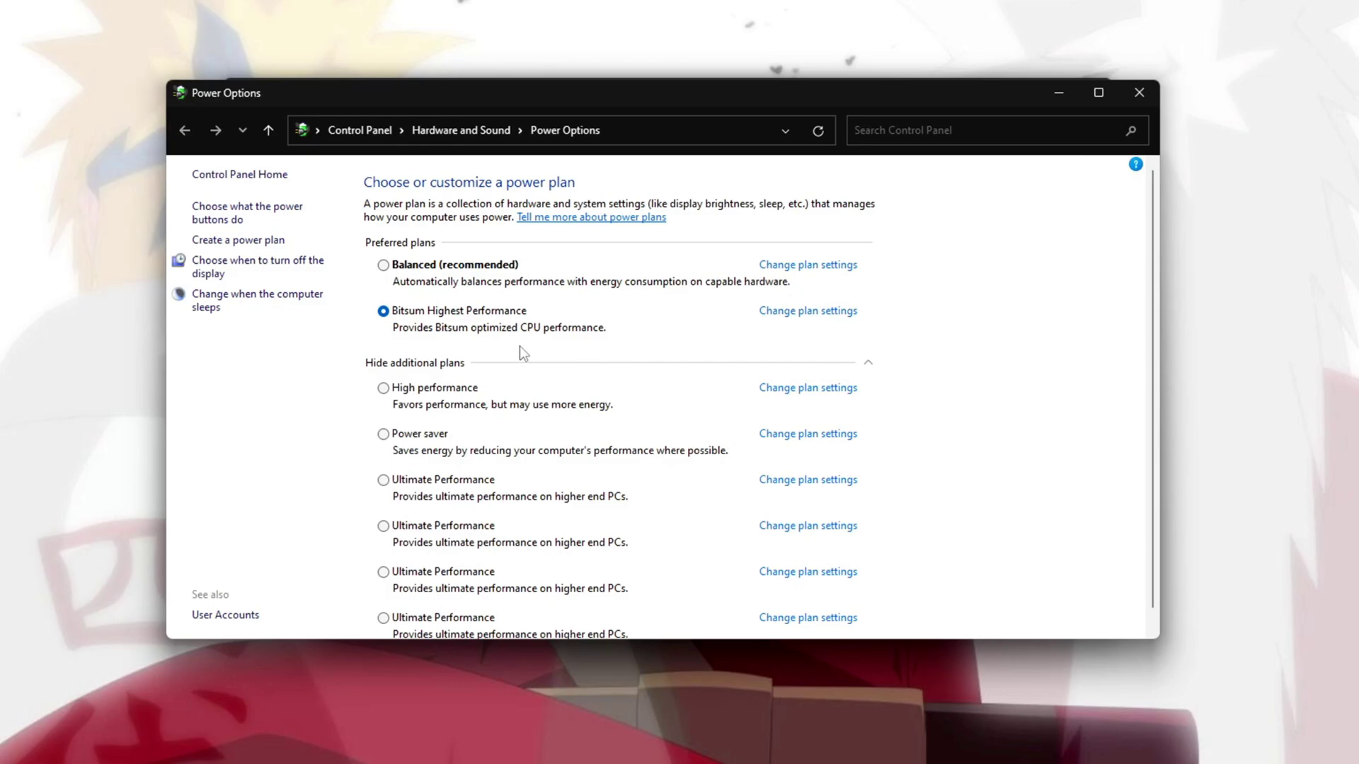
# - Select Ultimate Performance instead of Bitsum Highest Performance as the active power plan
pyautogui.scroll(-1, 517, 382)
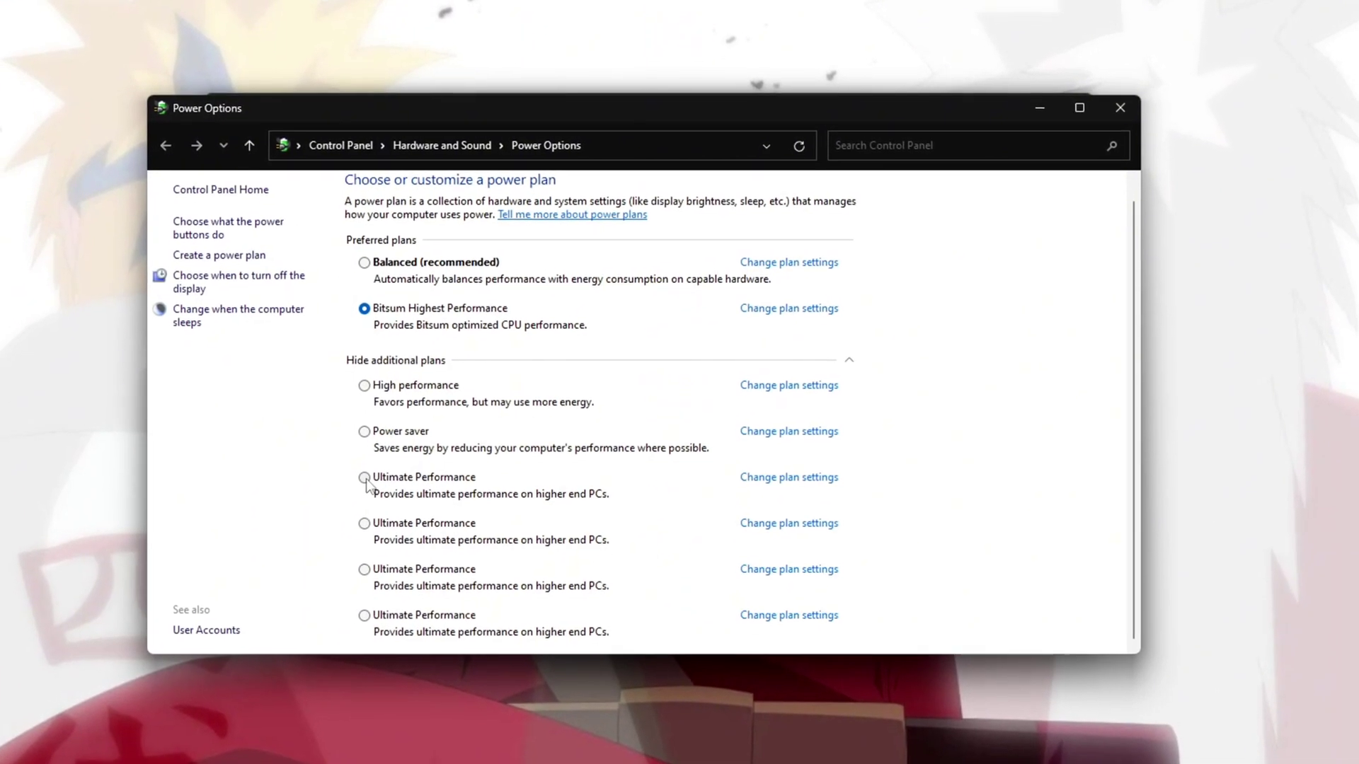
pyautogui.click(380, 472)
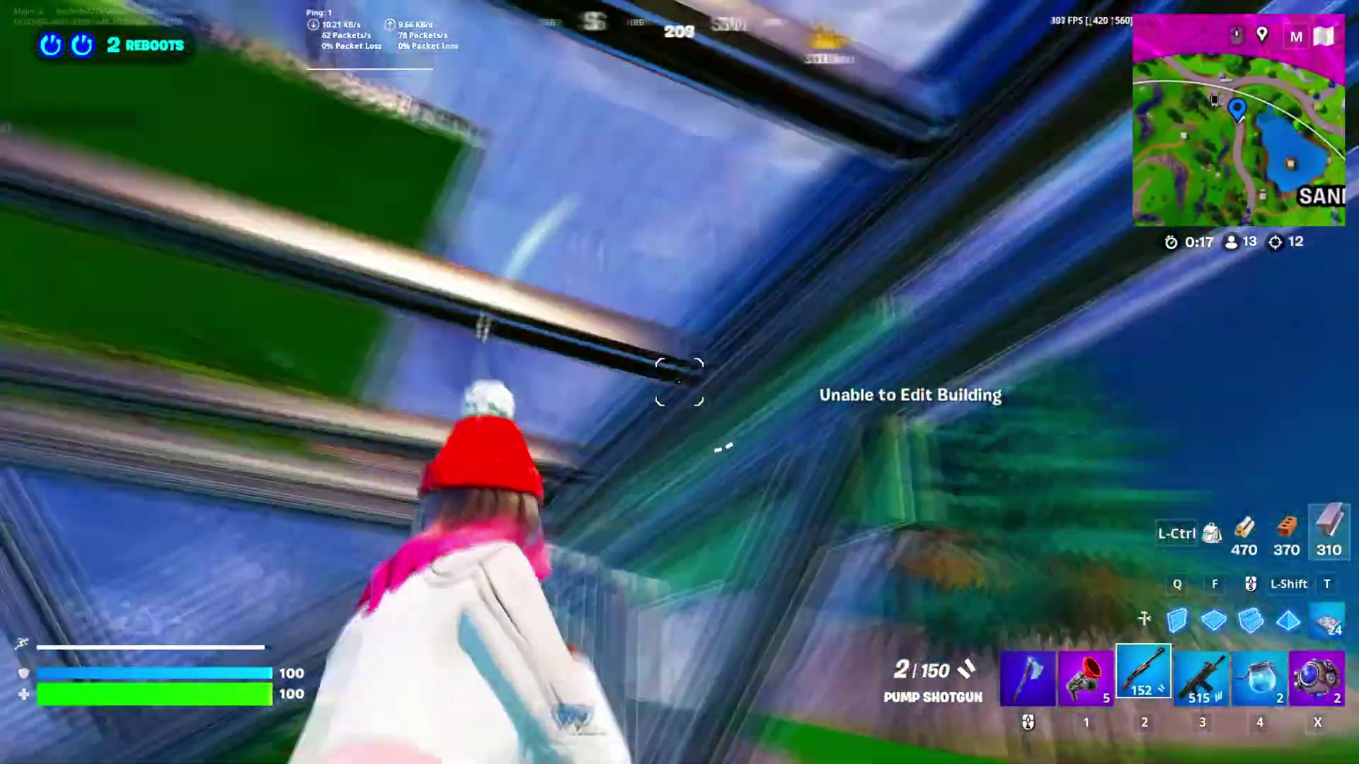
# - Build upward with walls and ramps, then alternate between pump shotgun and assault rifle
pyautogui.press('q')
pyautogui.press('q')
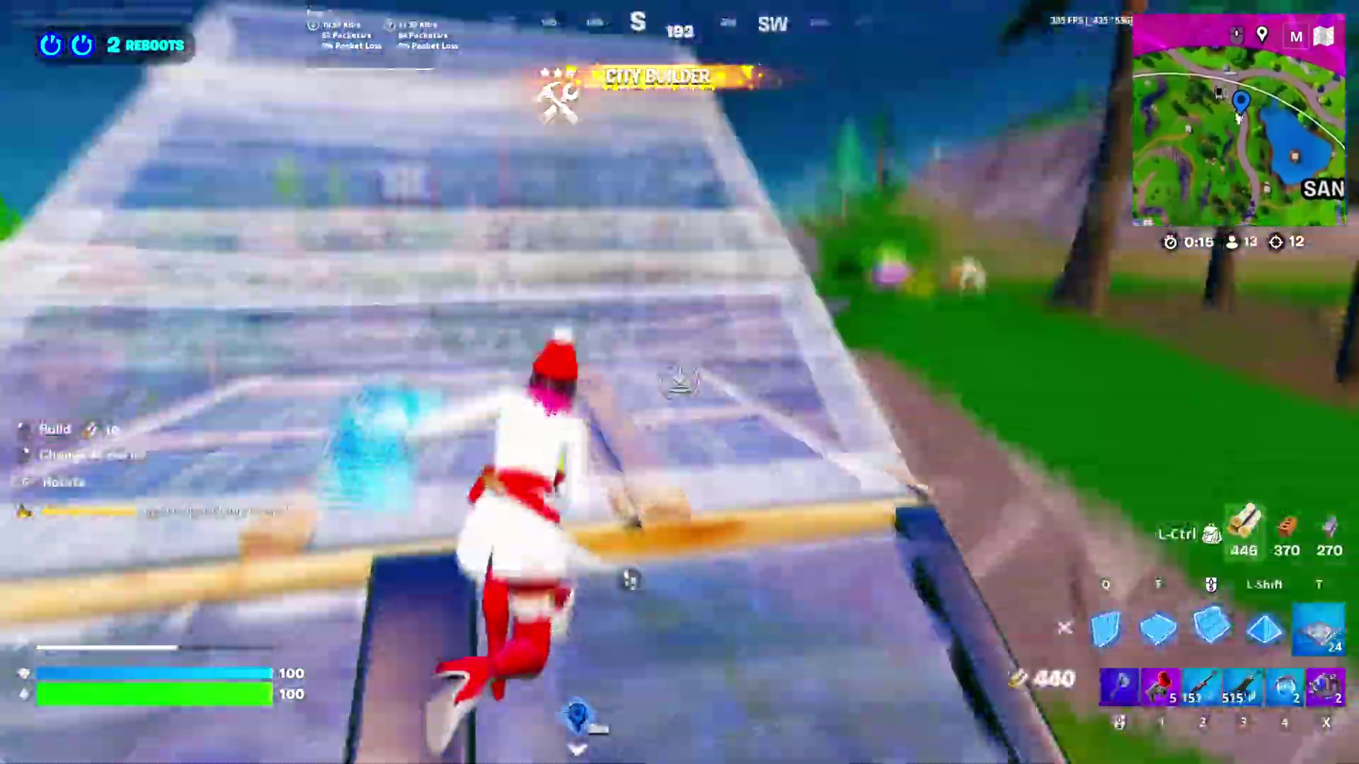
pyautogui.press('q')
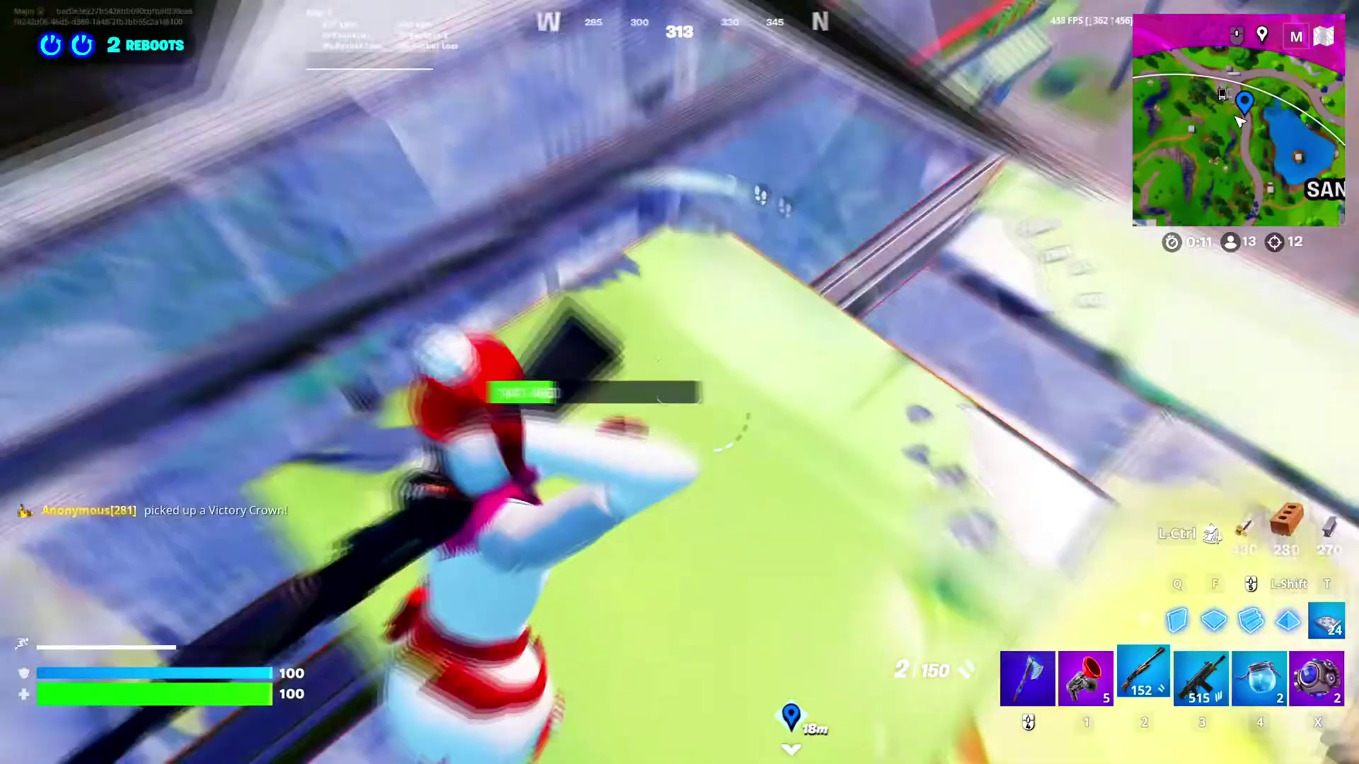
pyautogui.press('2')
pyautogui.press('3')
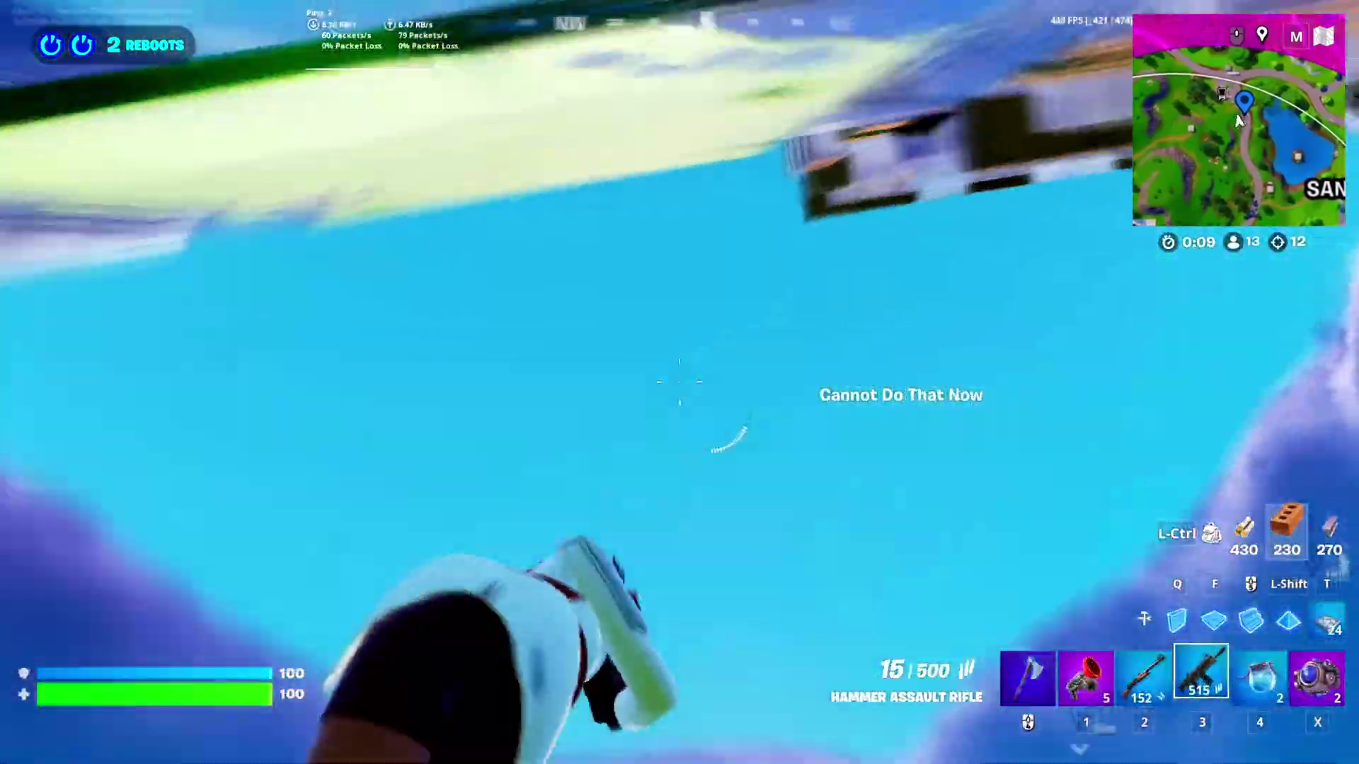
pyautogui.press('2')
pyautogui.press('q')
pyautogui.press('3')
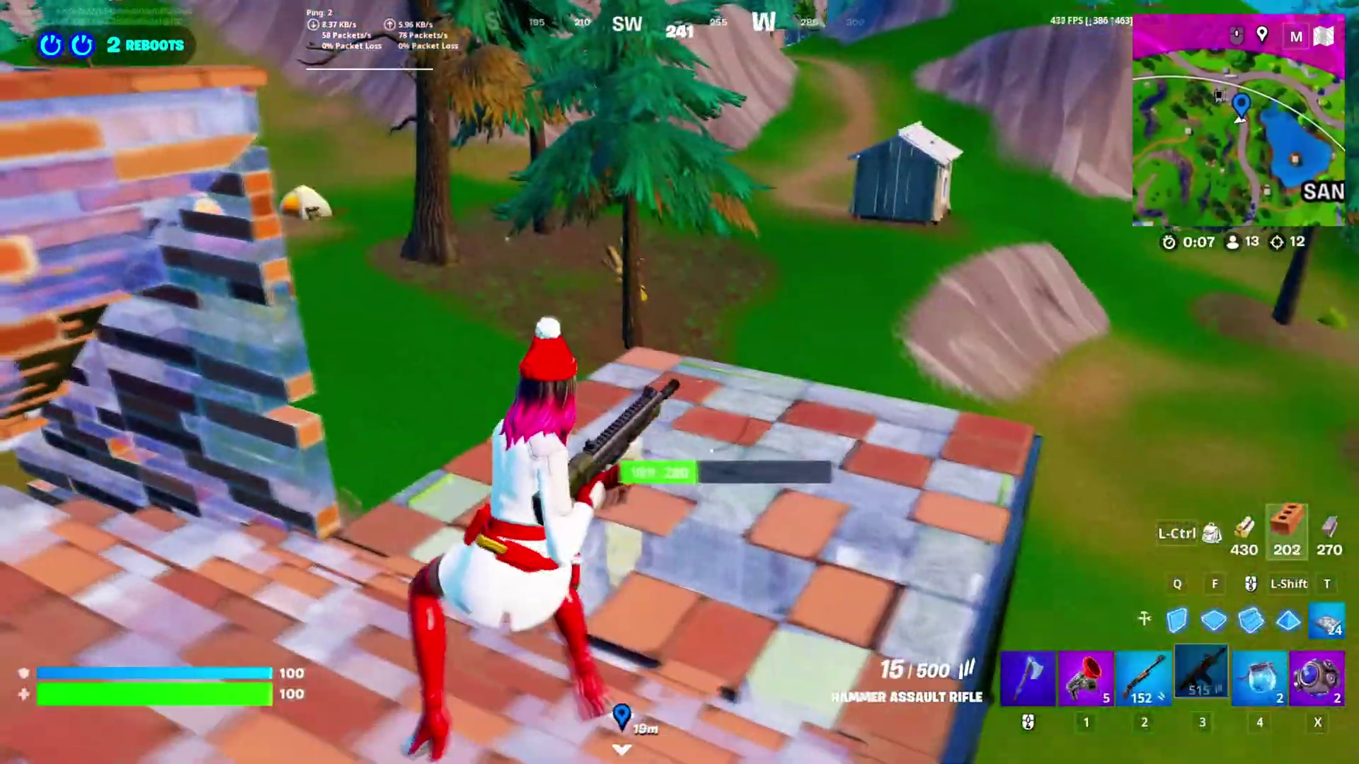